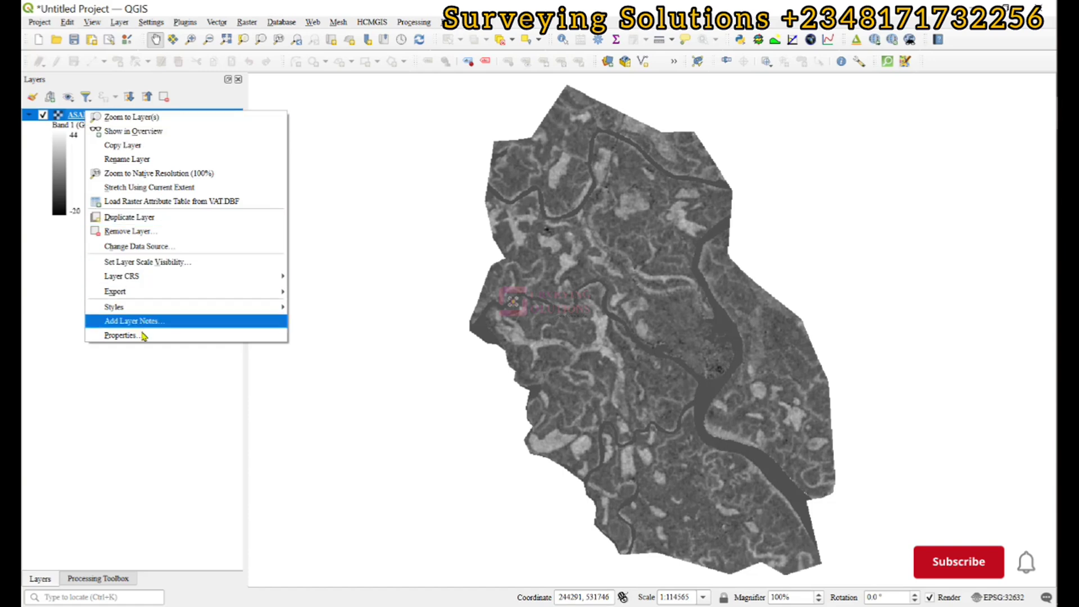
# Review the ASALGA raster's layer information, including its pixel size, coordinate reference system and units.
pyautogui.click(143, 335)
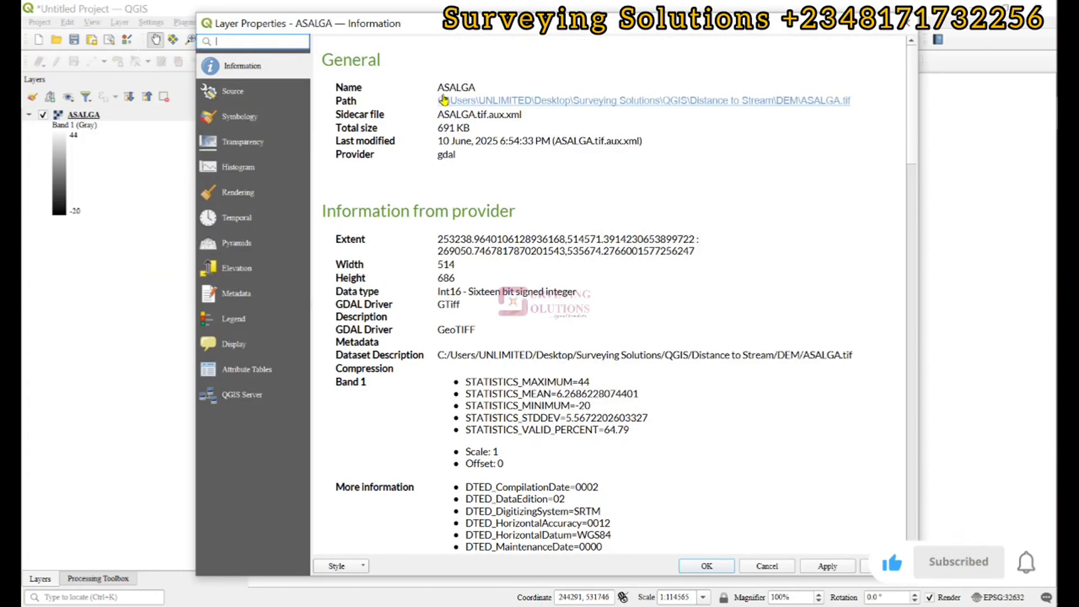
pyautogui.scroll(-10, 473, 155)
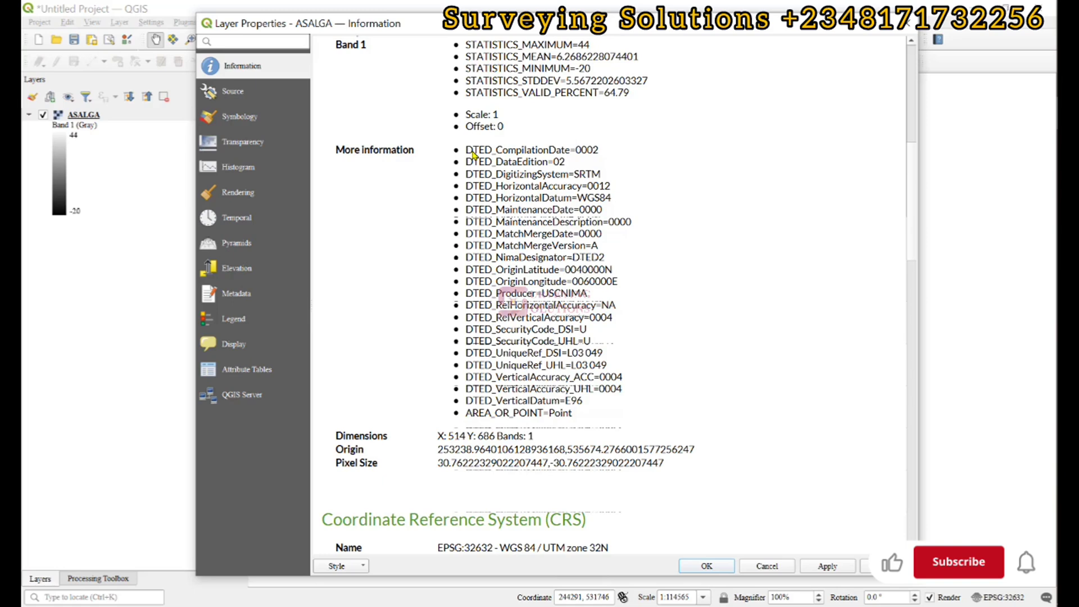
pyautogui.scroll(-5, 472, 154)
pyautogui.scroll(-3, 472, 151)
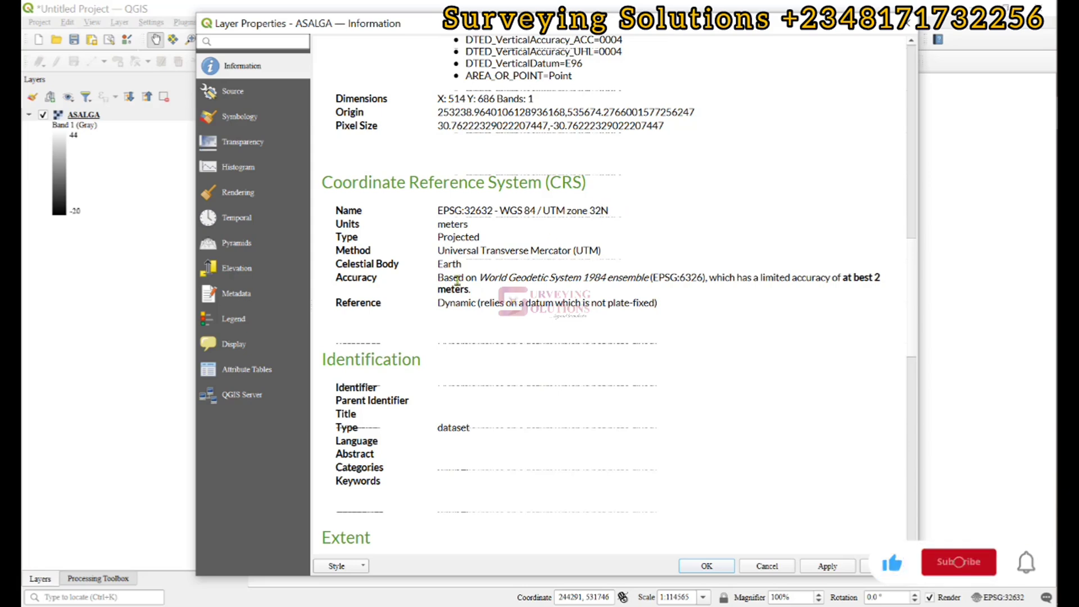
pyautogui.scroll(3, 541, 225)
pyautogui.scroll(10, 541, 224)
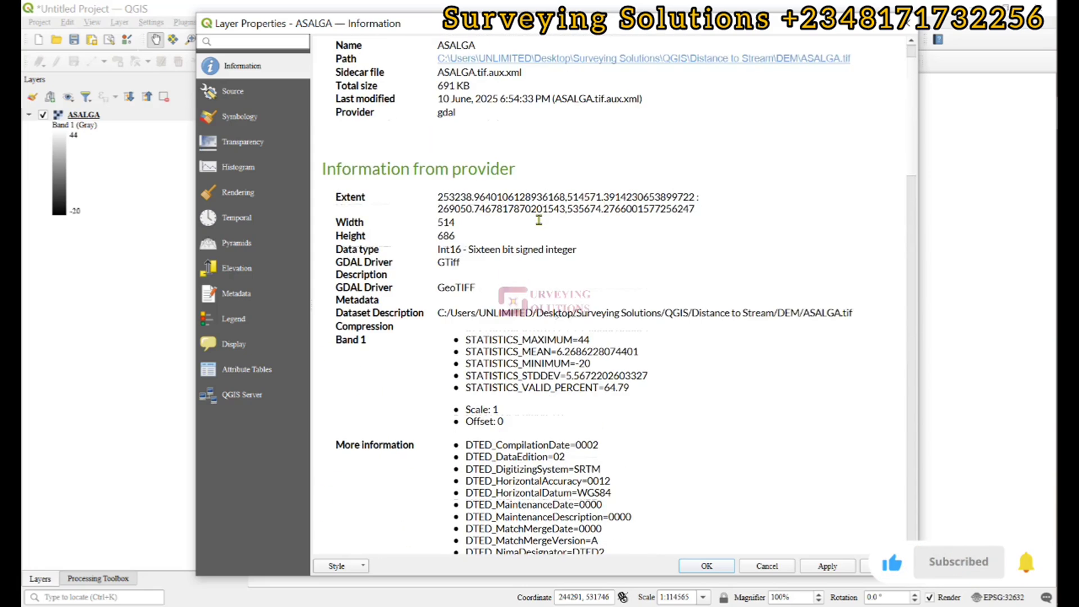
pyautogui.scroll(-10, 519, 377)
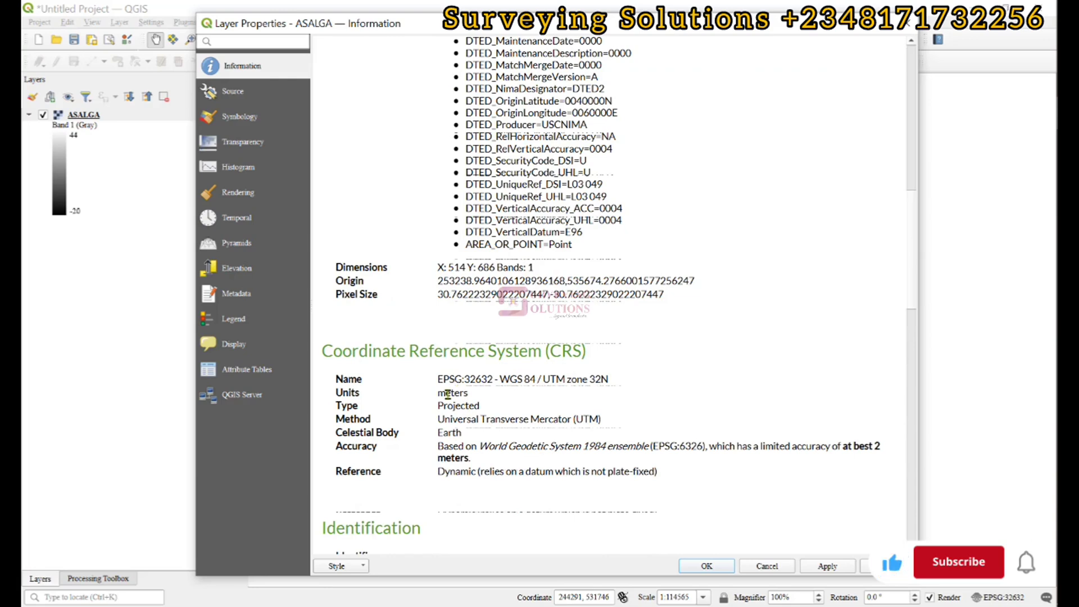
pyautogui.click(906, 24)
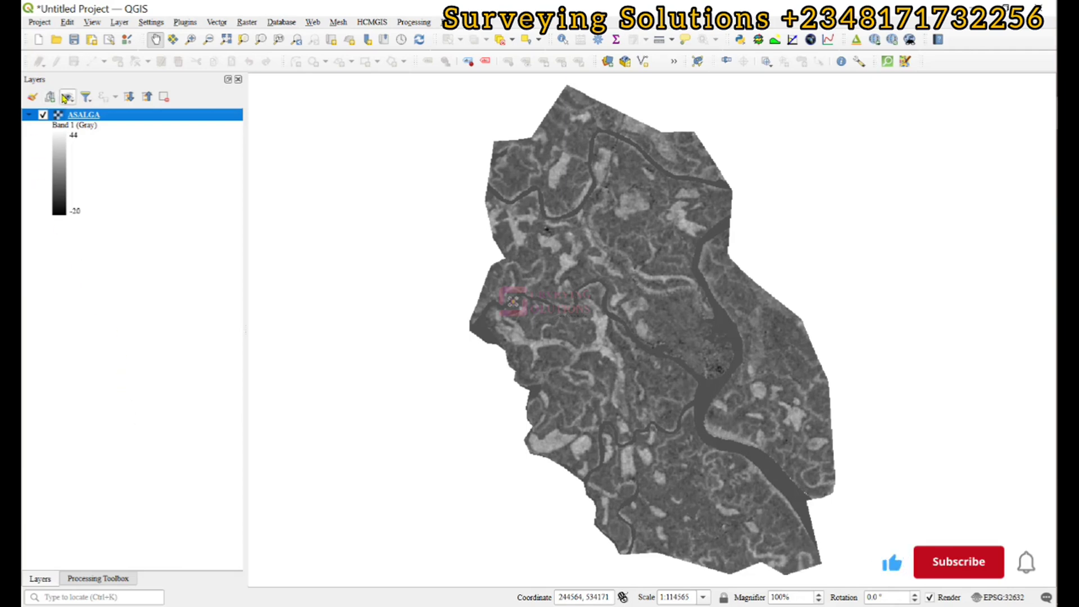
# Search the processing algorithms for "fill" and open SAGA Next Gen's Fill sinks (wang & liu) tool.
pyautogui.click(95, 580)
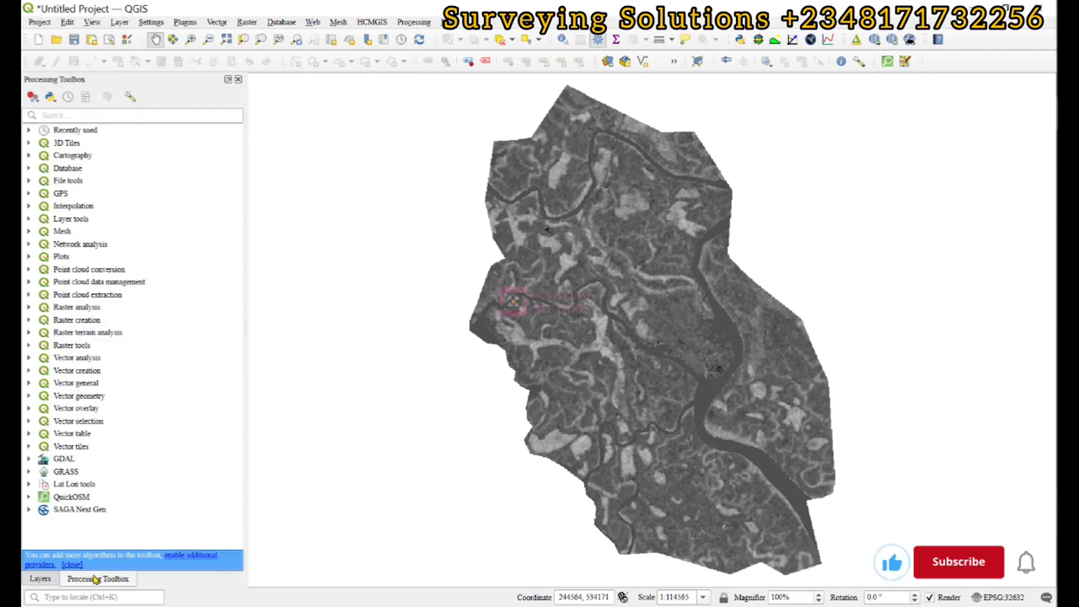
pyautogui.click(29, 513)
pyautogui.scroll(-2, 116, 484)
pyautogui.scroll(-1, 116, 484)
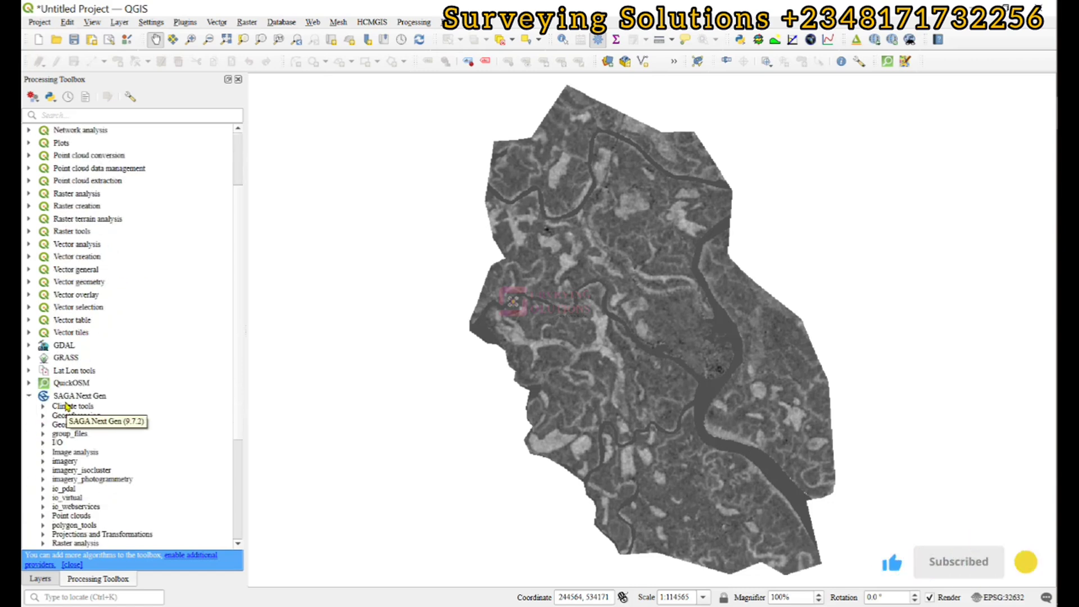
pyautogui.click(70, 114)
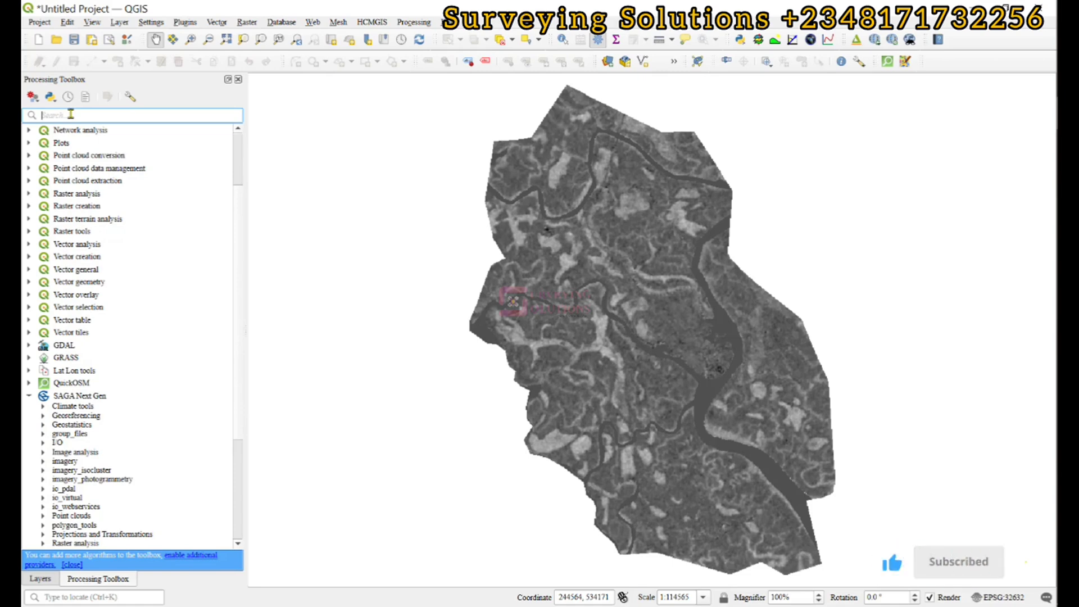
pyautogui.write('fill')
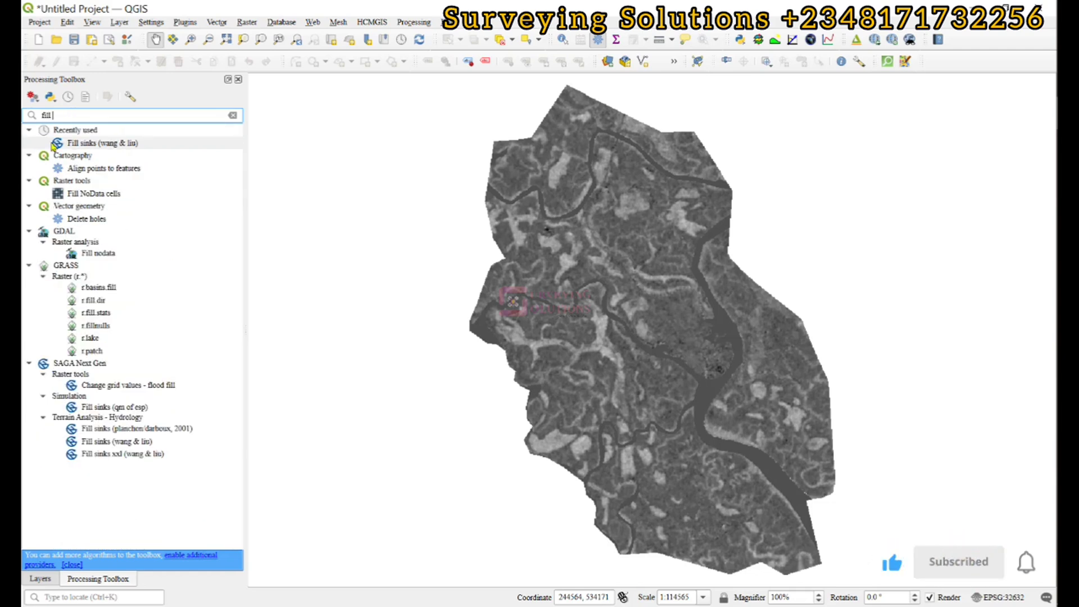
pyautogui.doubleClick(94, 443)
pyautogui.click(39, 579)
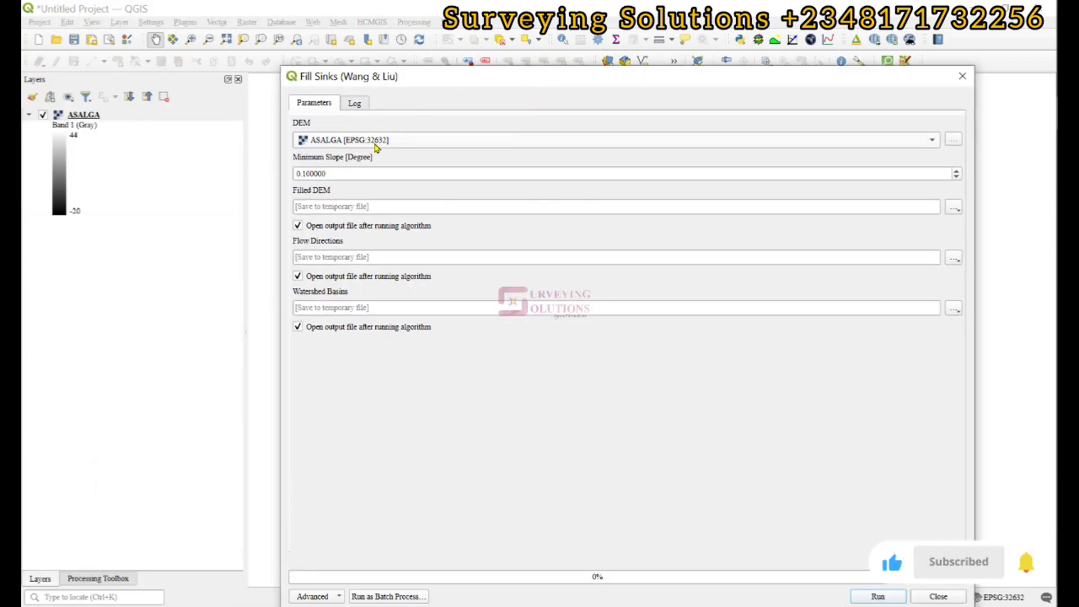
# Disable loading of the flow directions and watershed basins outputs, and save the filled DEM as FILL_DEM in the DEM folder.
pyautogui.moveTo(527, 81); pyautogui.dragTo(503, 44)
pyautogui.click(274, 290)
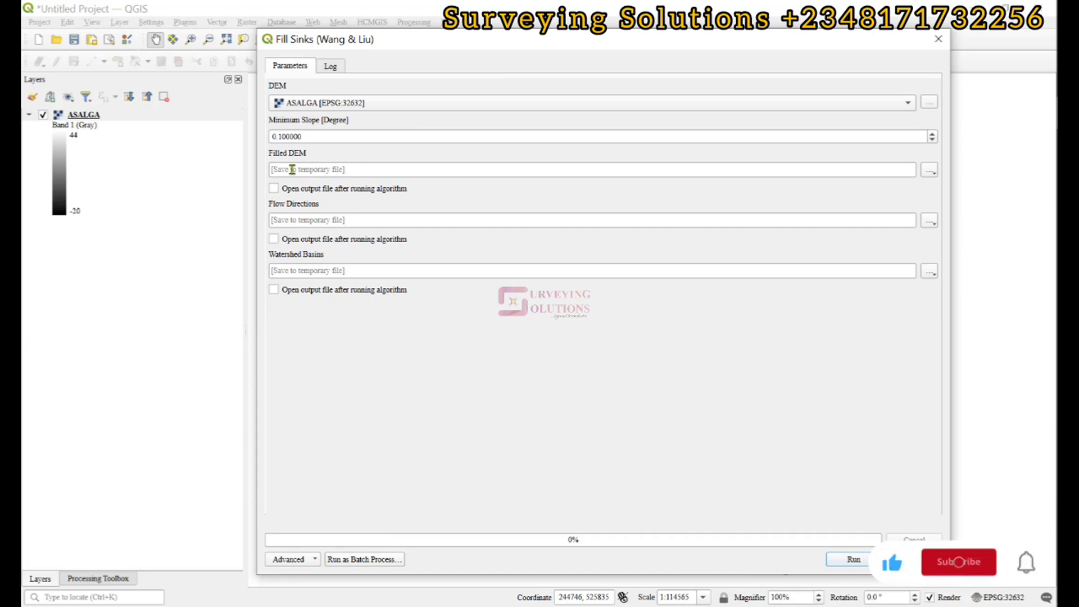
pyautogui.click(931, 172)
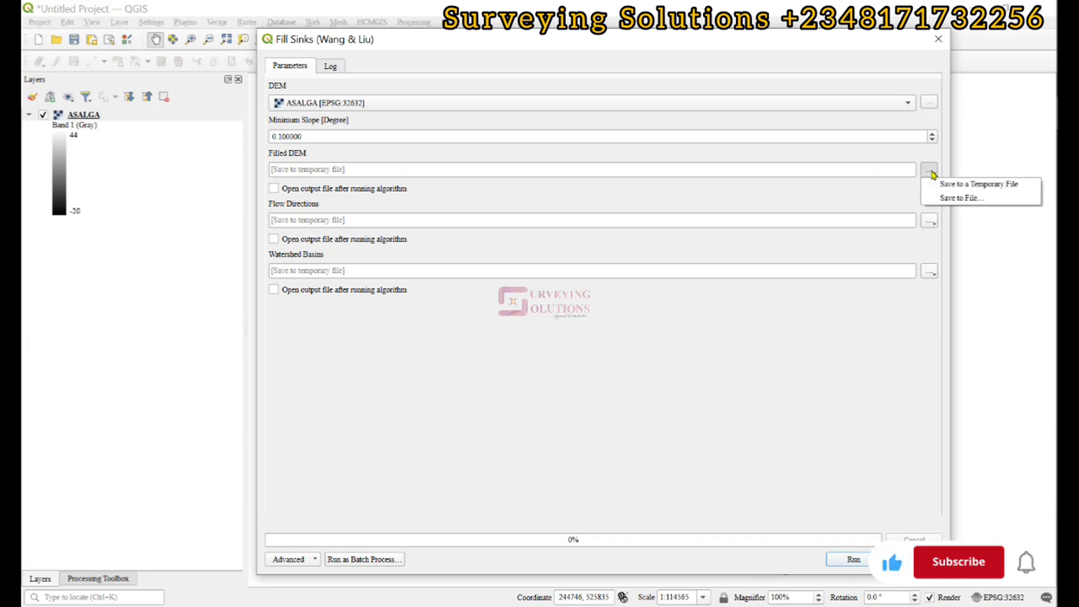
pyautogui.click(938, 200)
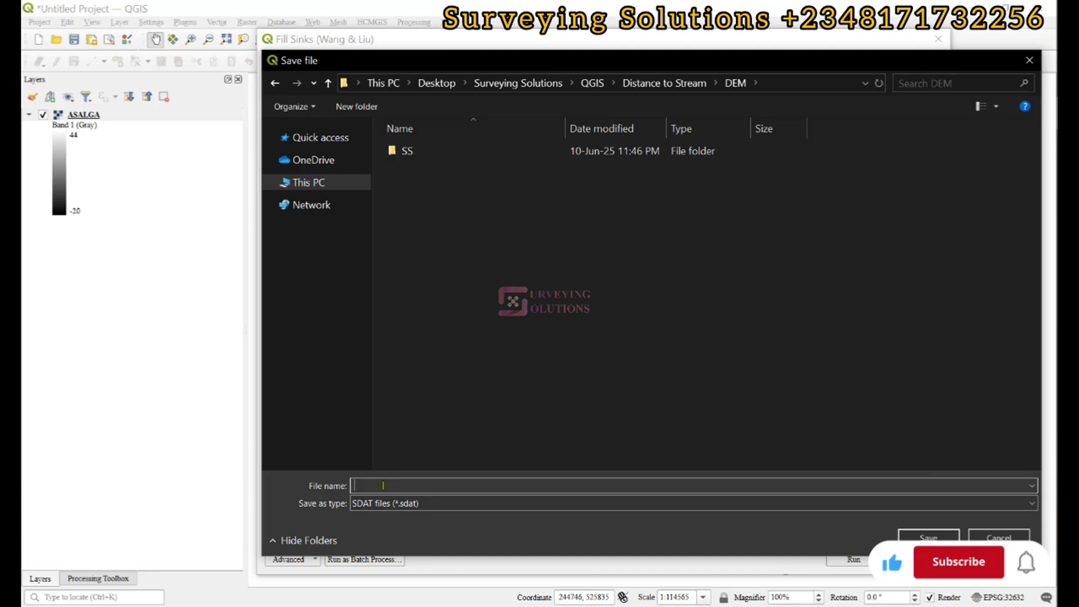
pyautogui.write('FILL_DEM')
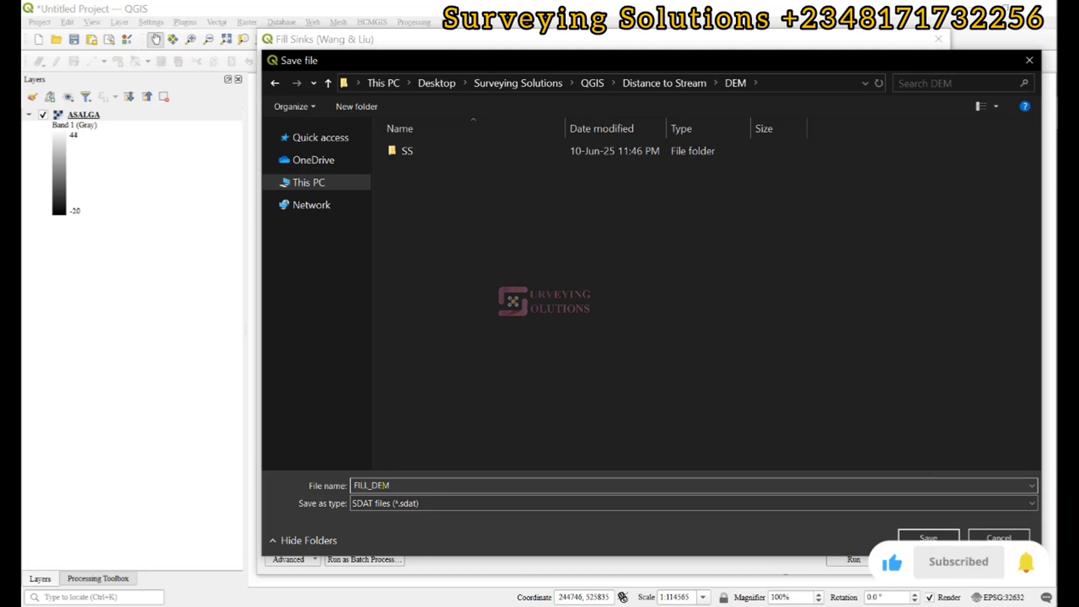
pyautogui.click(929, 537)
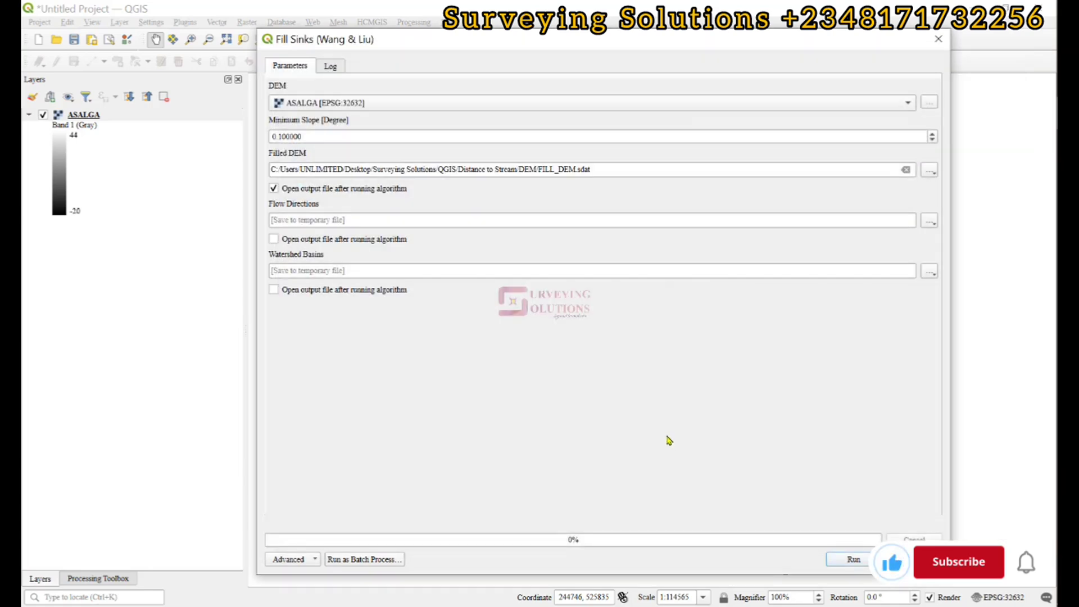
# Run Fill Sinks on ASALGA, then hide the ASALGA layer and make FILL_DEM the active layer.
pyautogui.click(854, 560)
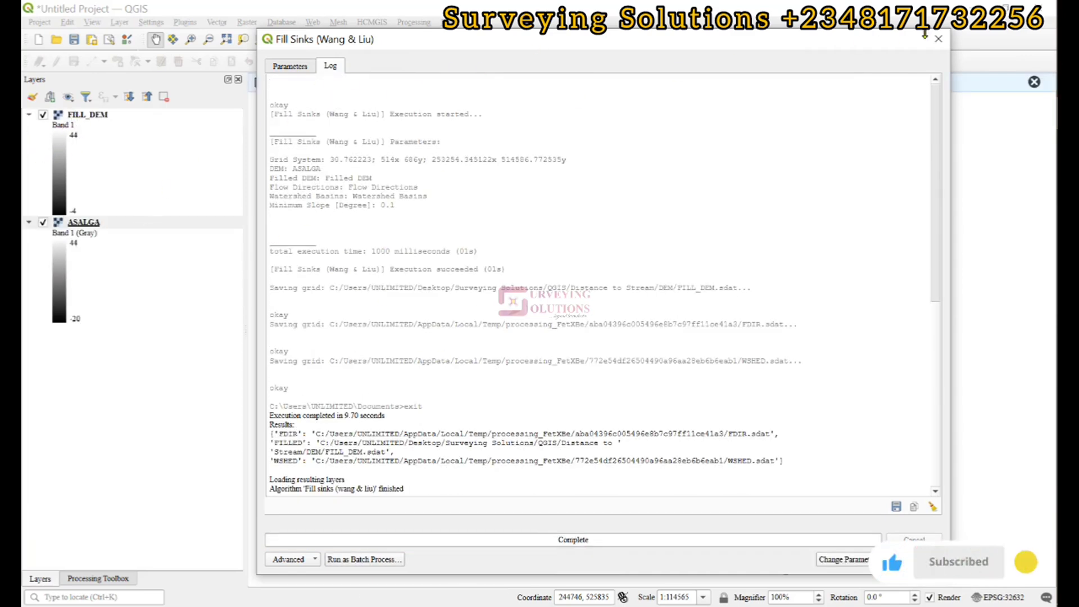
pyautogui.click(938, 38)
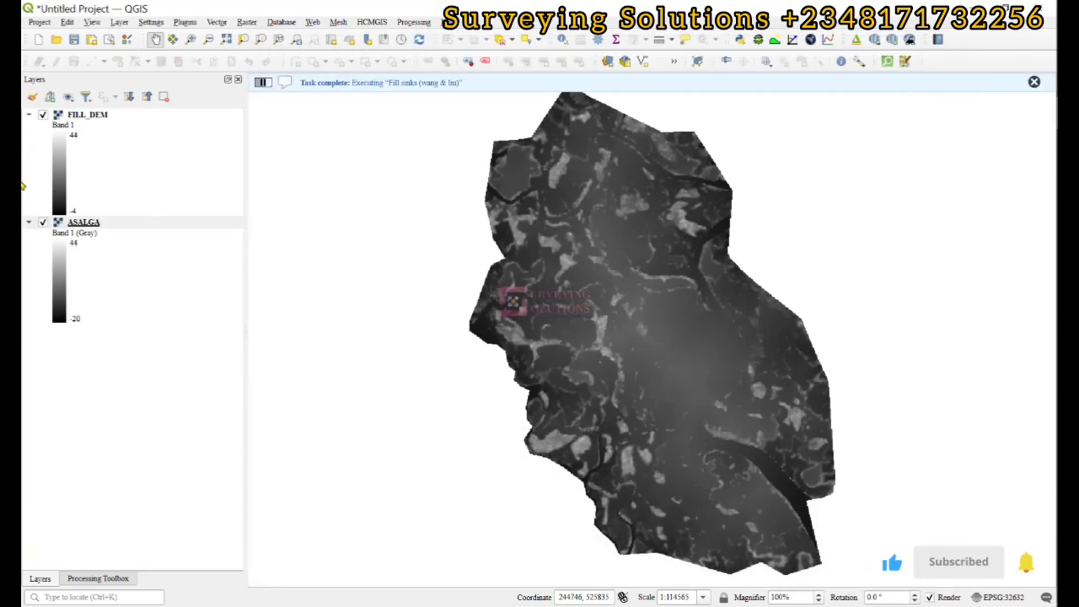
pyautogui.click(43, 222)
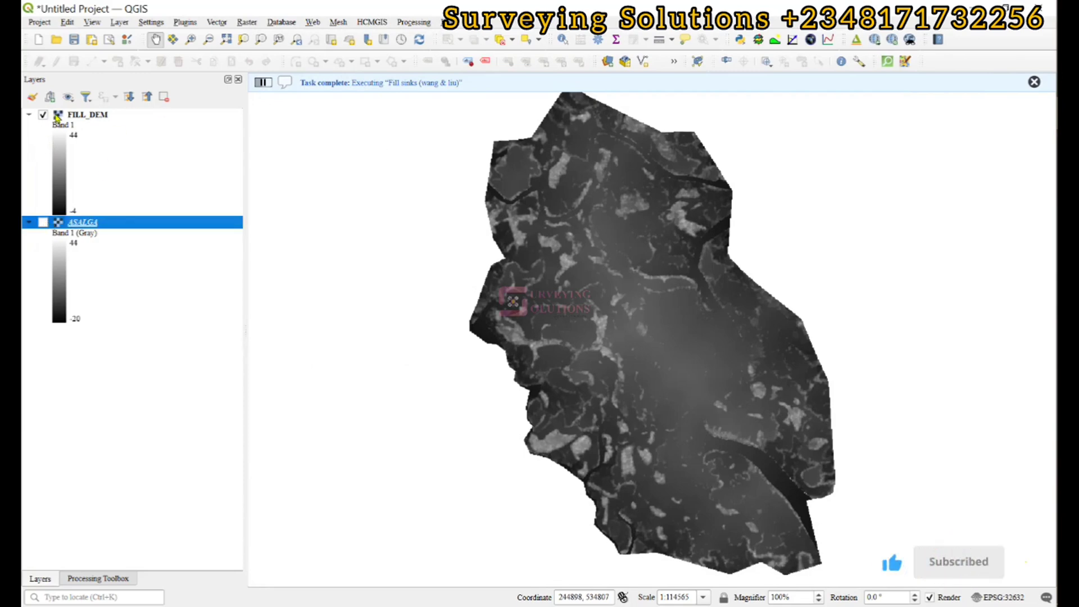
pyautogui.click(77, 116)
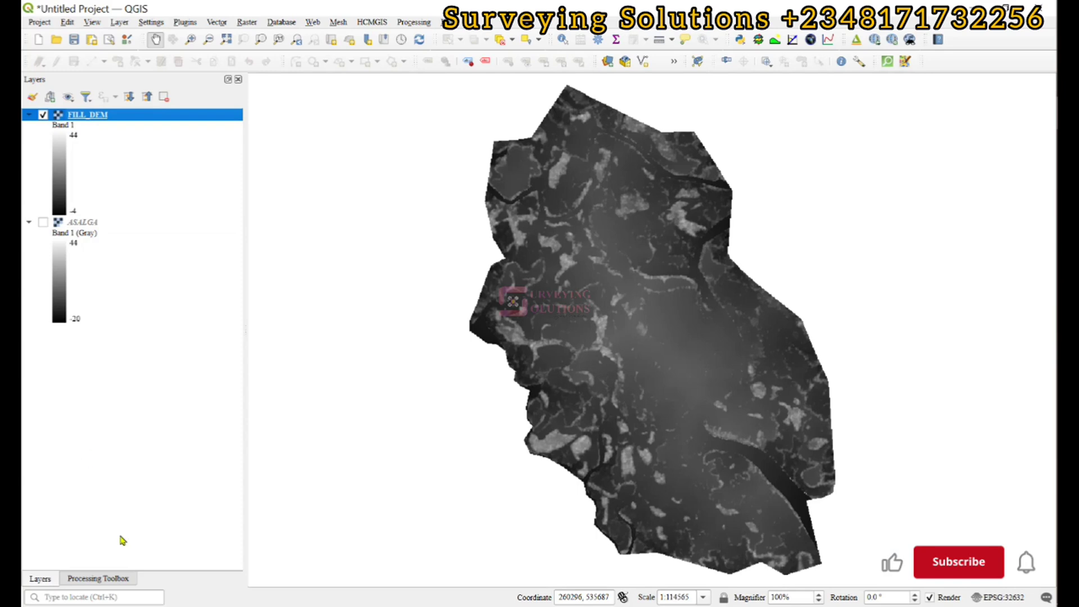
# Search the processing algorithms for "channel" and open SAGA's Channel network and drainage basins tool.
pyautogui.click(97, 579)
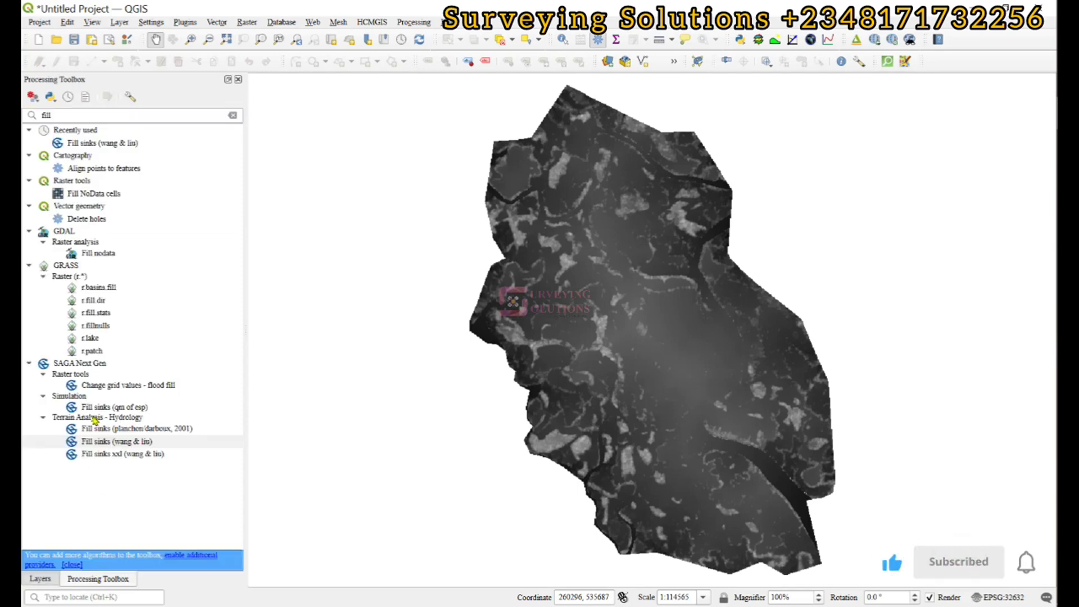
pyautogui.click(45, 116)
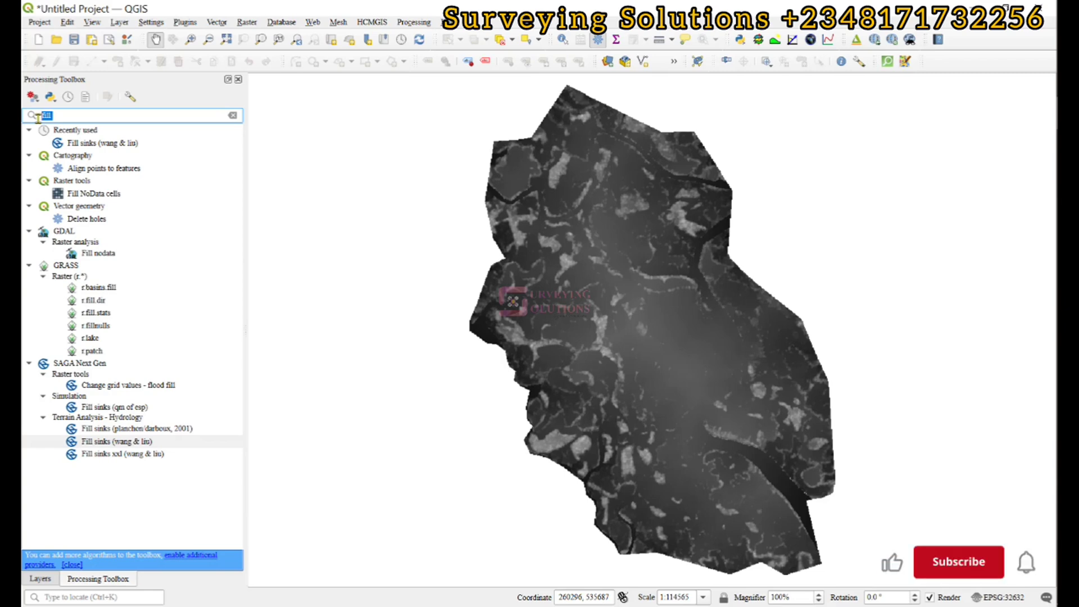
pyautogui.write('channel')
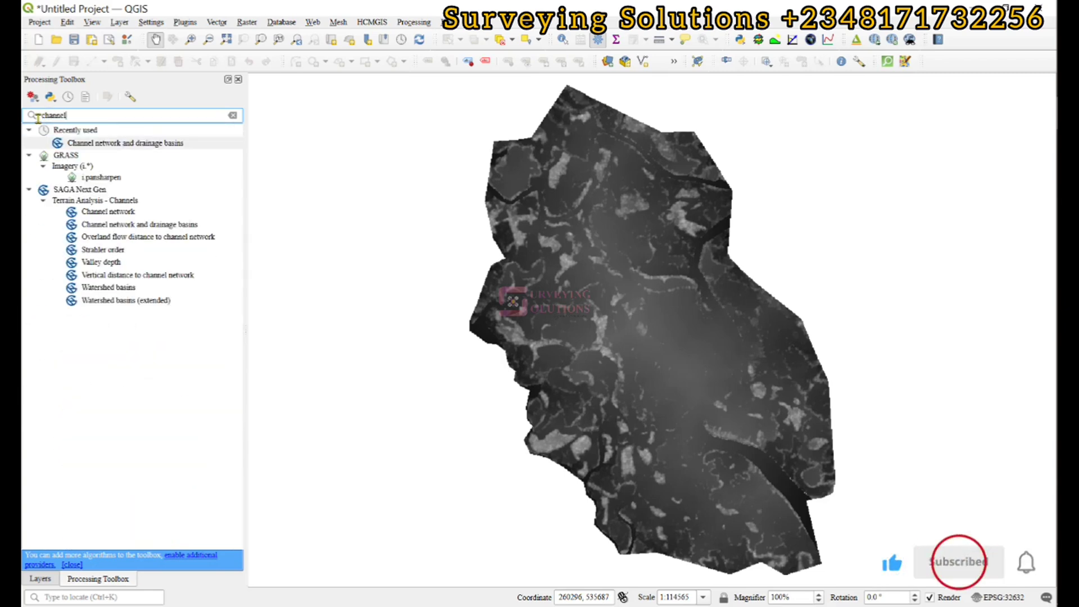
pyautogui.doubleClick(140, 224)
pyautogui.click(39, 579)
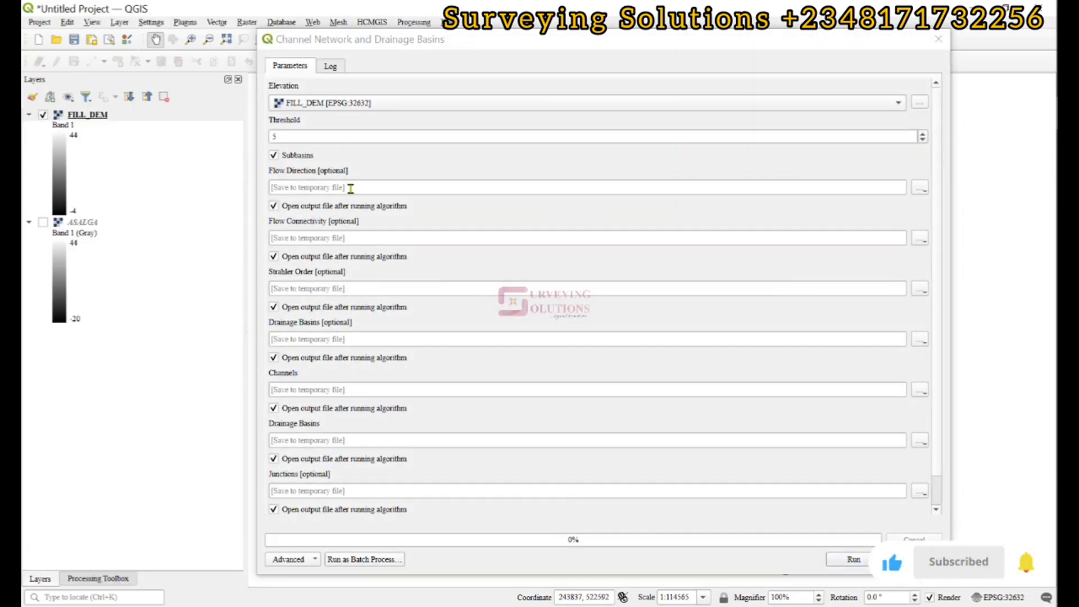
# Use FILL_DEM as the elevation input with a threshold of 5.
pyautogui.click(318, 109)
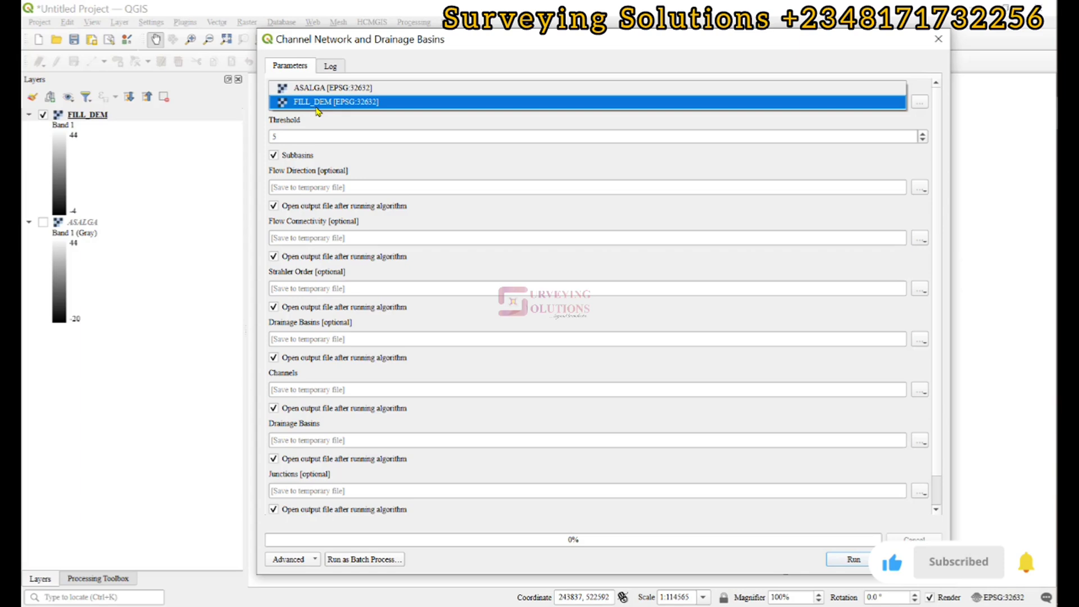
pyautogui.click(319, 103)
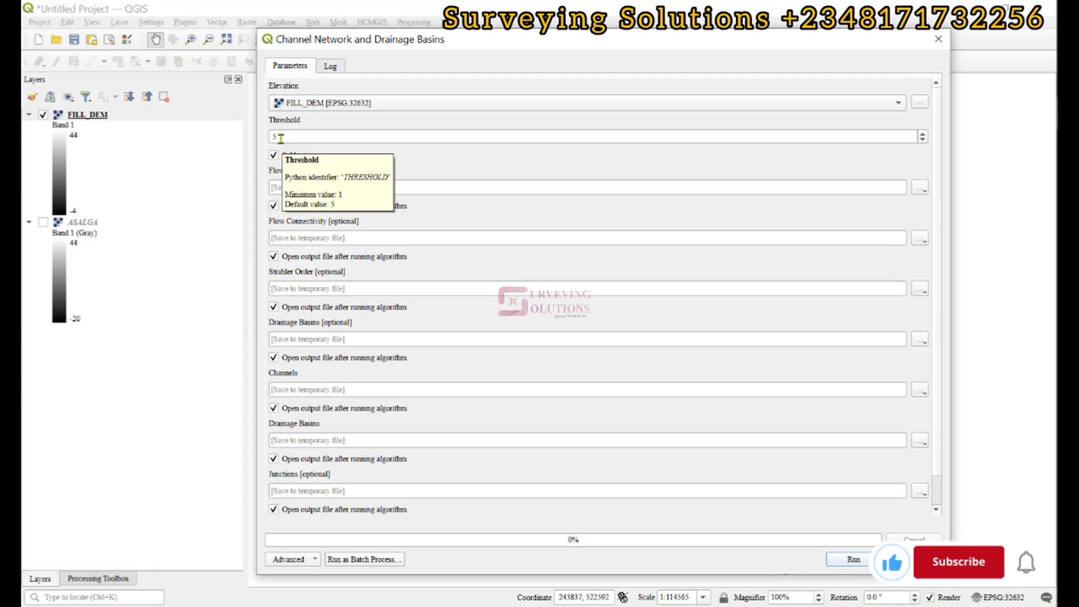
pyautogui.write('5')
pyautogui.moveTo(437, 41); pyautogui.dragTo(421, 27)
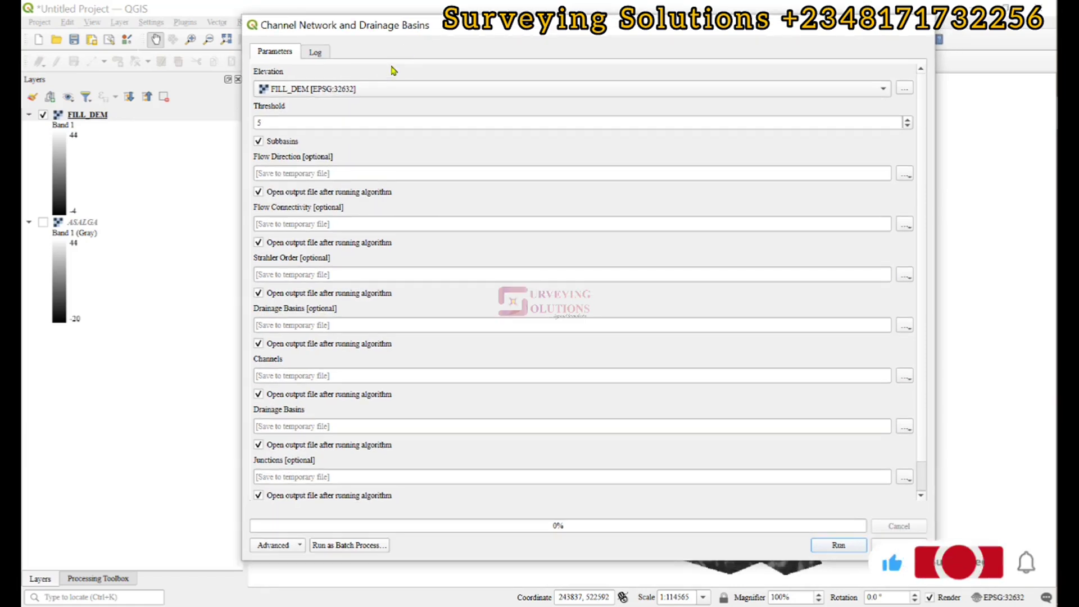
# Disable Subbasins and turn off opening of every listed output after the run except Channels.
pyautogui.click(259, 142)
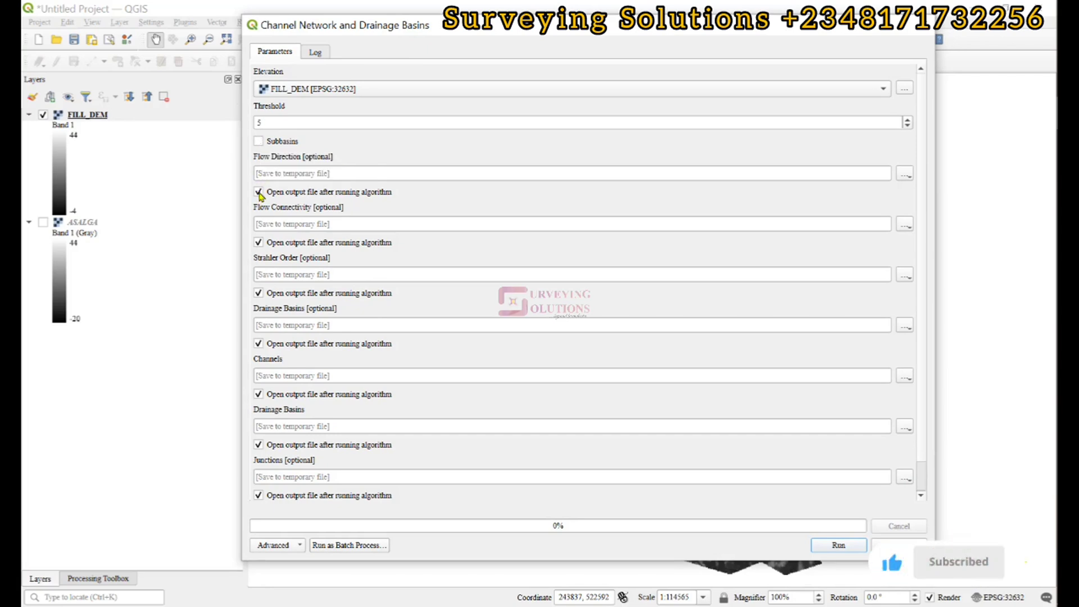
pyautogui.click(259, 192)
pyautogui.click(259, 242)
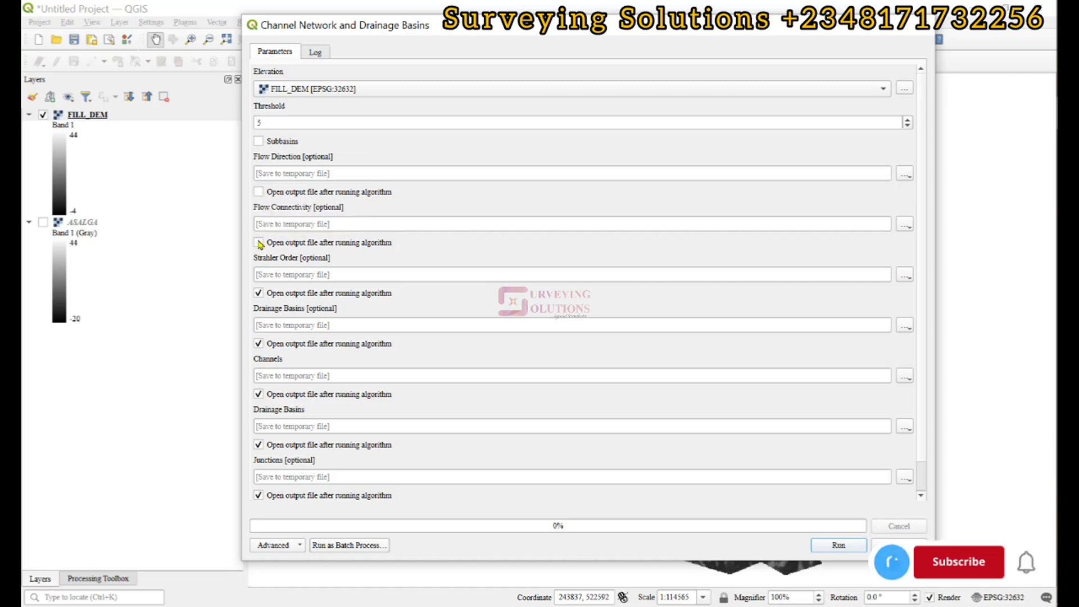
pyautogui.click(259, 294)
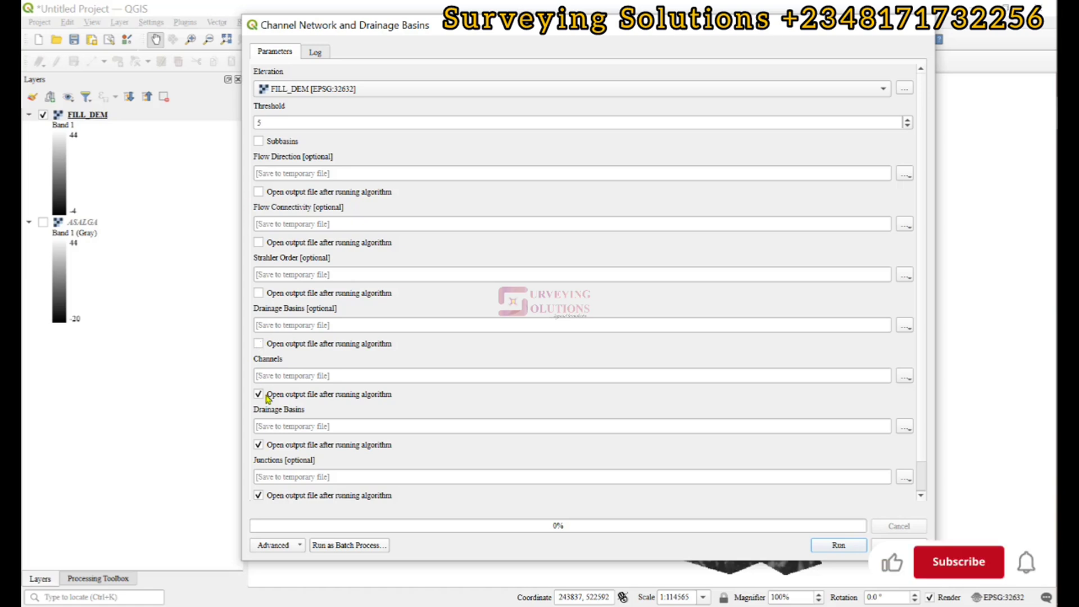
pyautogui.click(258, 445)
pyautogui.click(260, 496)
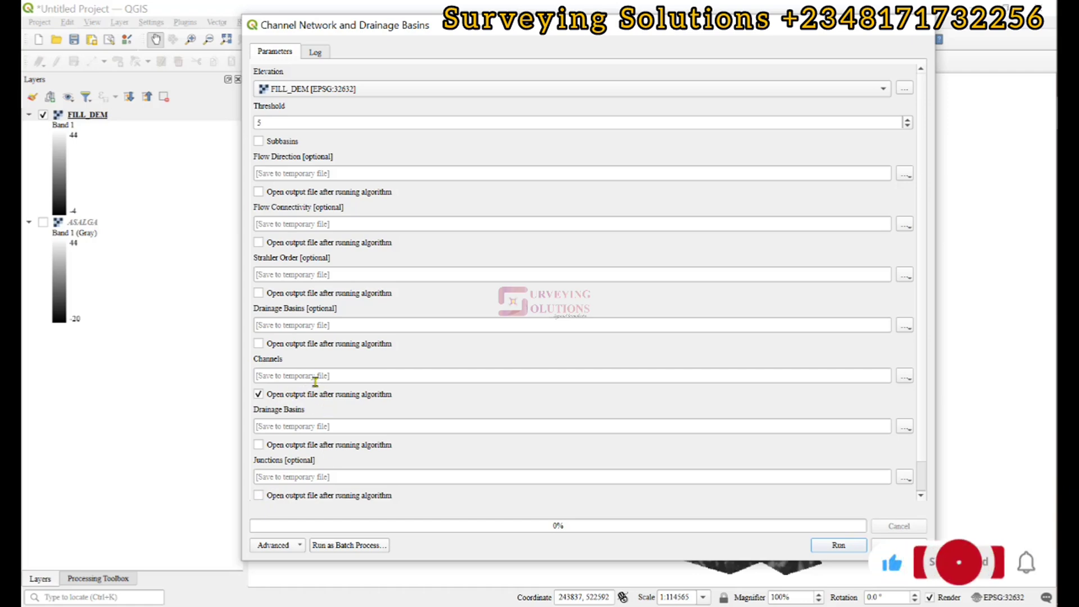
# Save the Channels output as an SHP file named CHANNEL in the SS folder and run the tool.
pyautogui.click(903, 378)
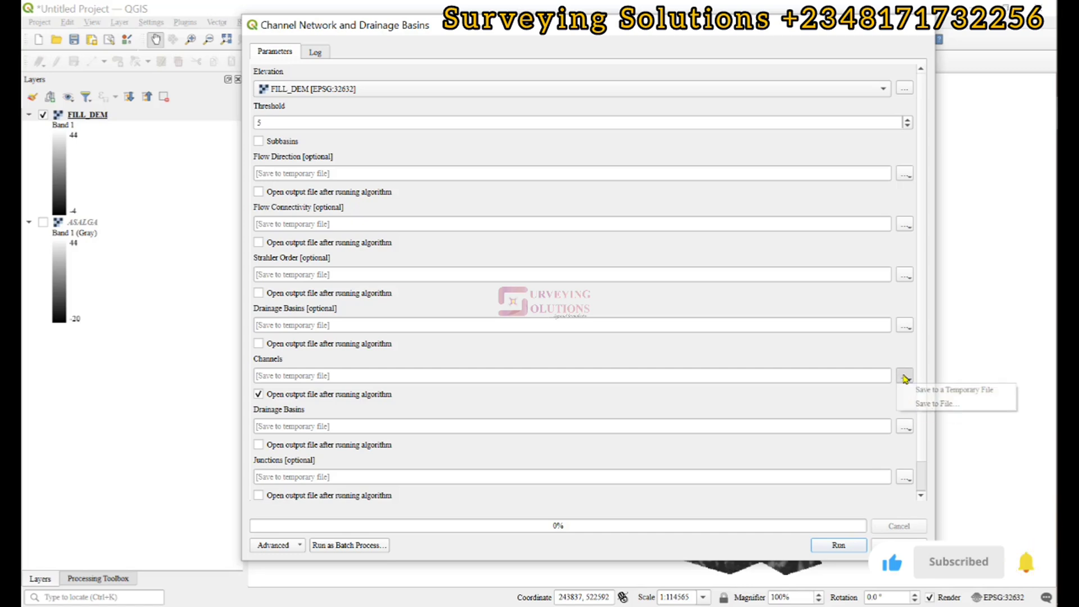
pyautogui.click(923, 404)
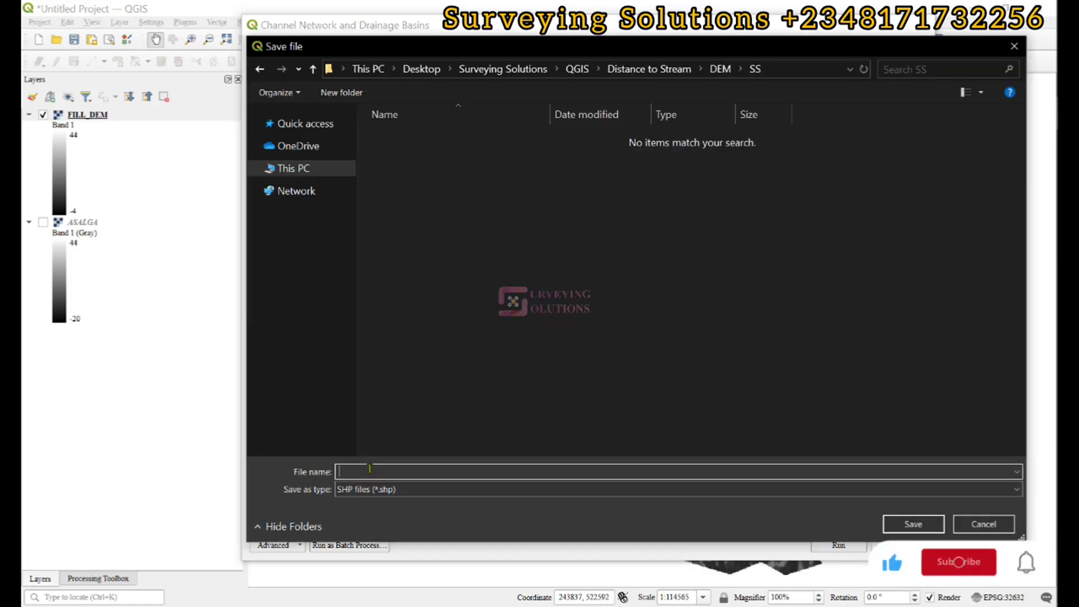
pyautogui.write('CHANN')
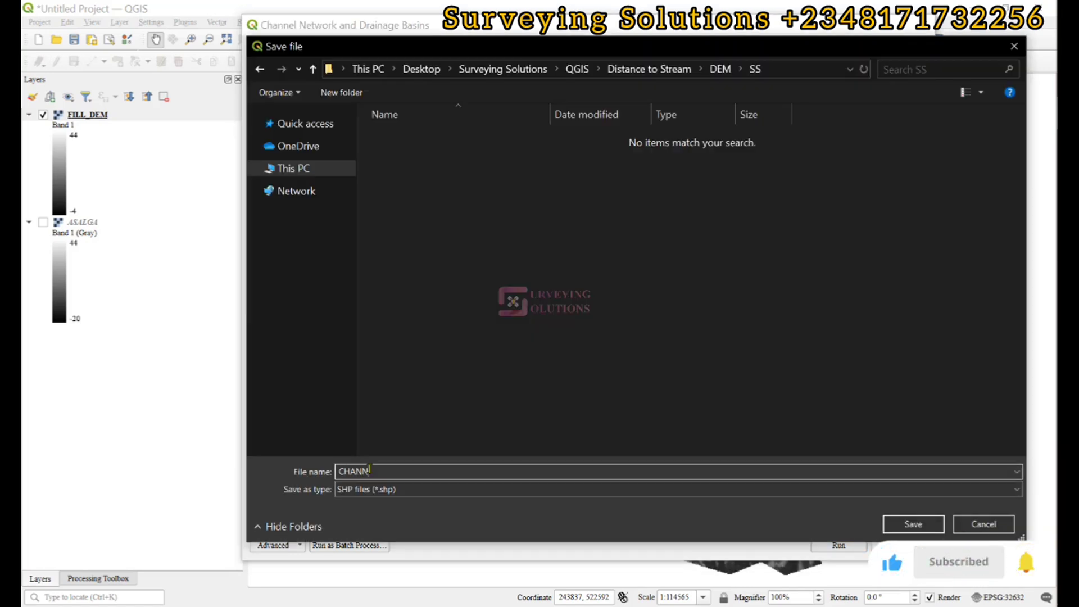
pyautogui.write('EL')
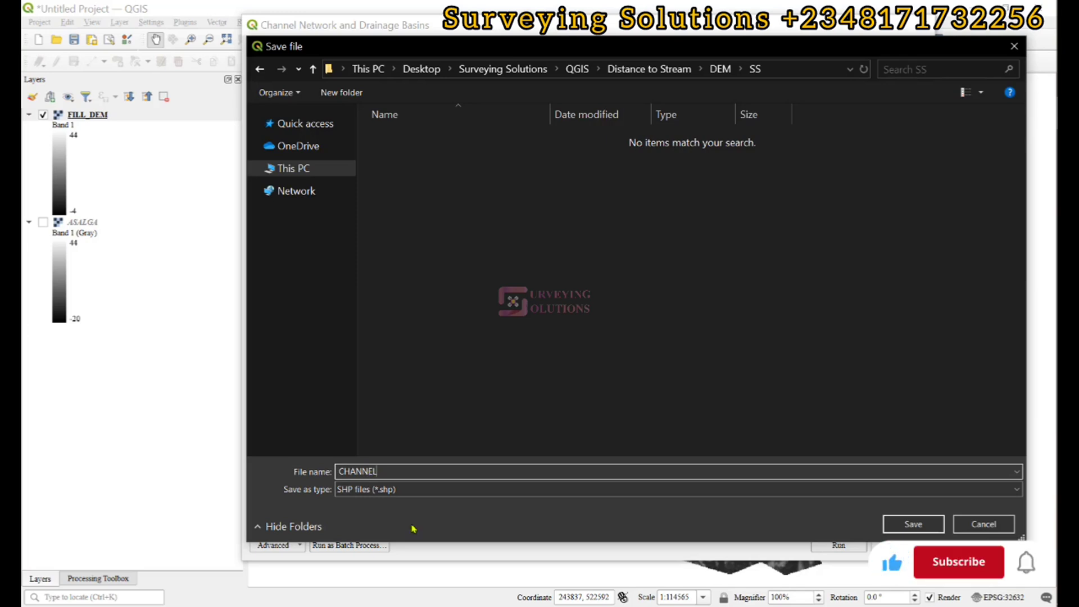
pyautogui.click(405, 489)
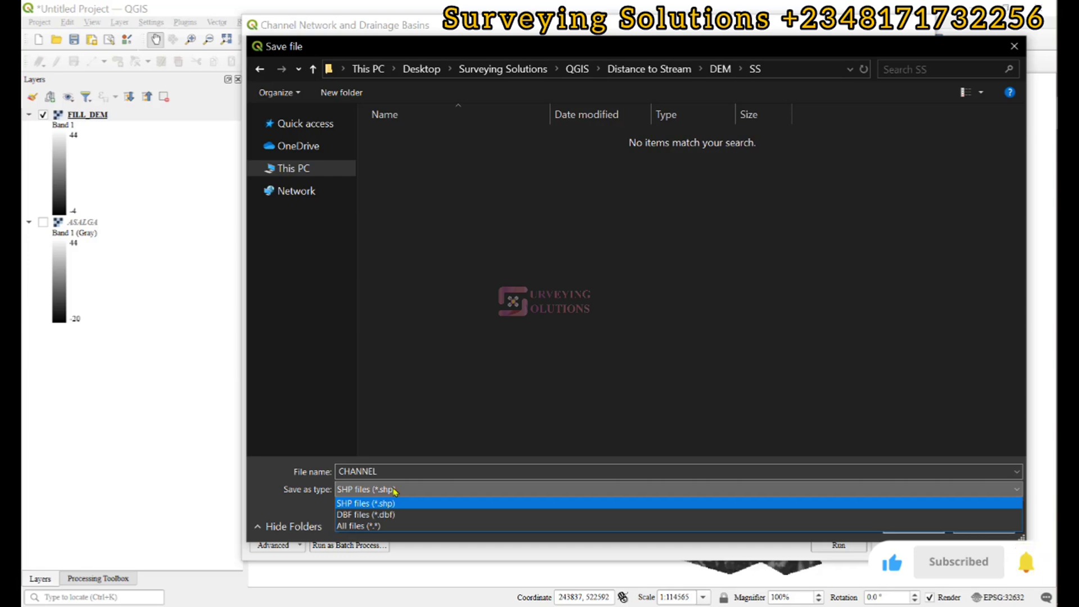
pyautogui.click(436, 376)
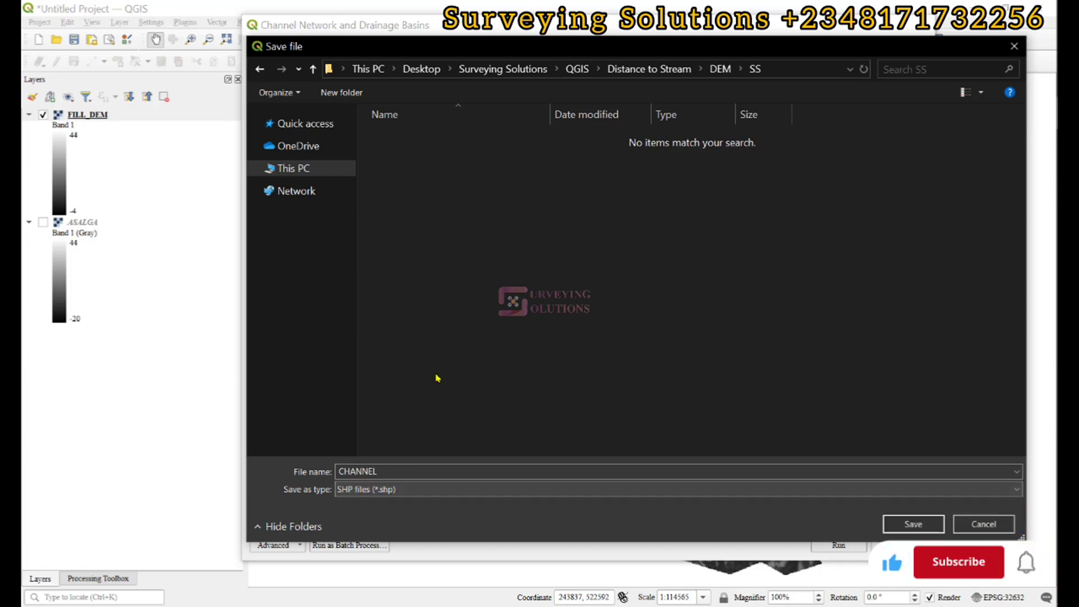
pyautogui.click(910, 523)
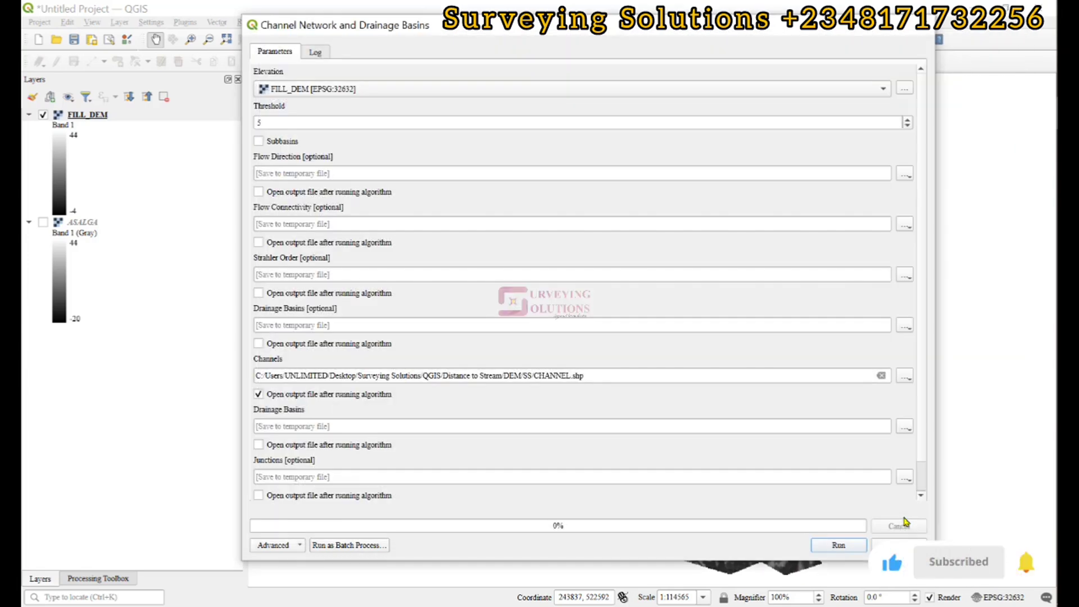
pyautogui.click(836, 546)
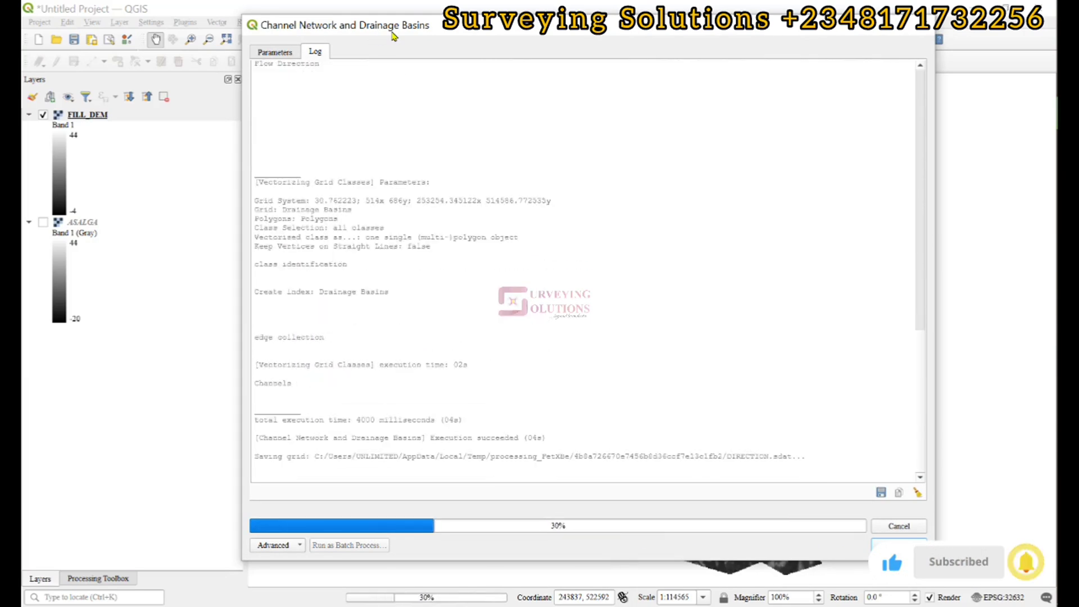
# Move the tool dialog aside, hide the FILL_DEM layer and zoom the map to the full extent of the CHANNEL layer.
pyautogui.moveTo(554, 27); pyautogui.dragTo(485, 606)
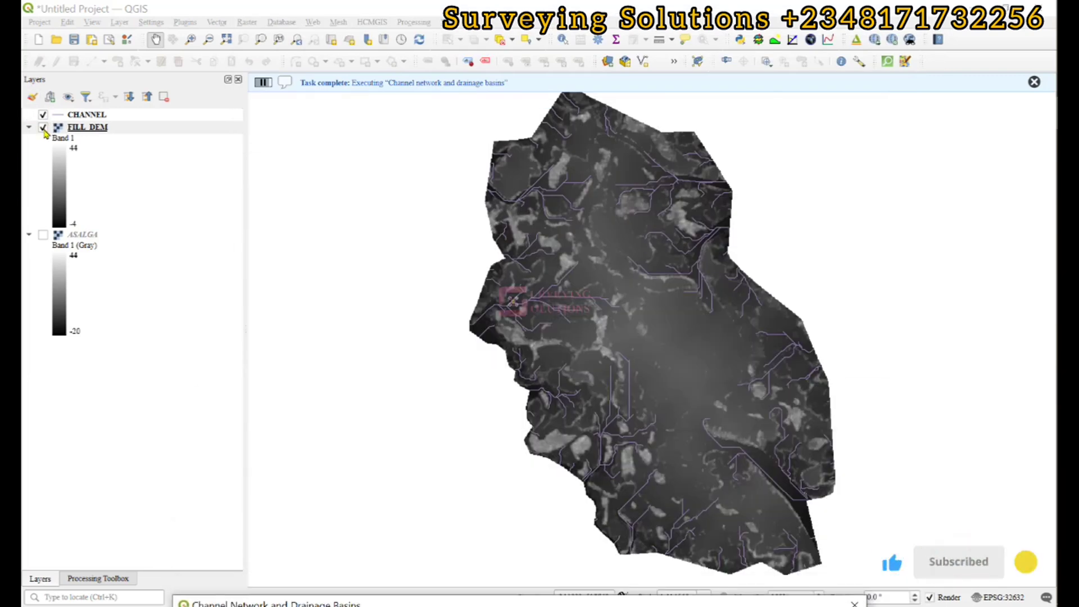
pyautogui.click(43, 128)
pyautogui.scroll(5, 535, 159)
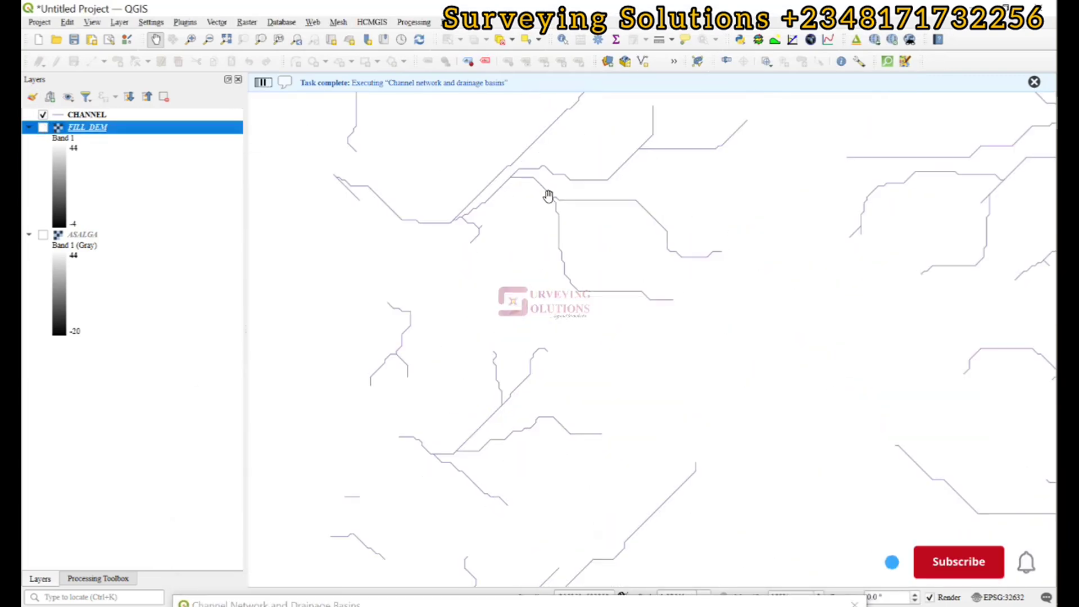
pyautogui.scroll(-5, 600, 198)
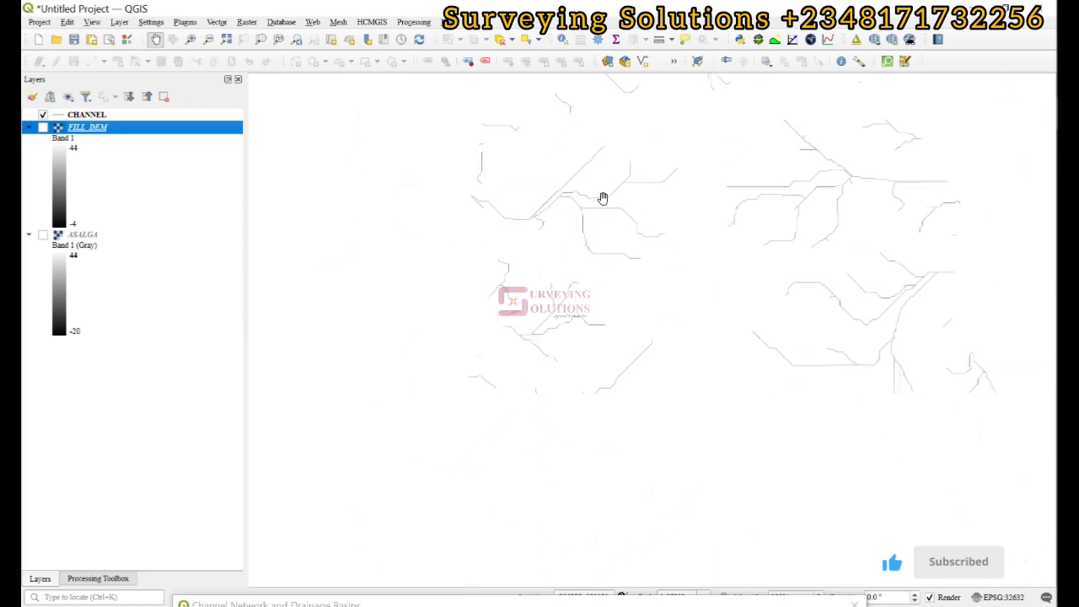
pyautogui.click(88, 116)
pyautogui.rightClick(89, 116)
pyautogui.click(119, 121)
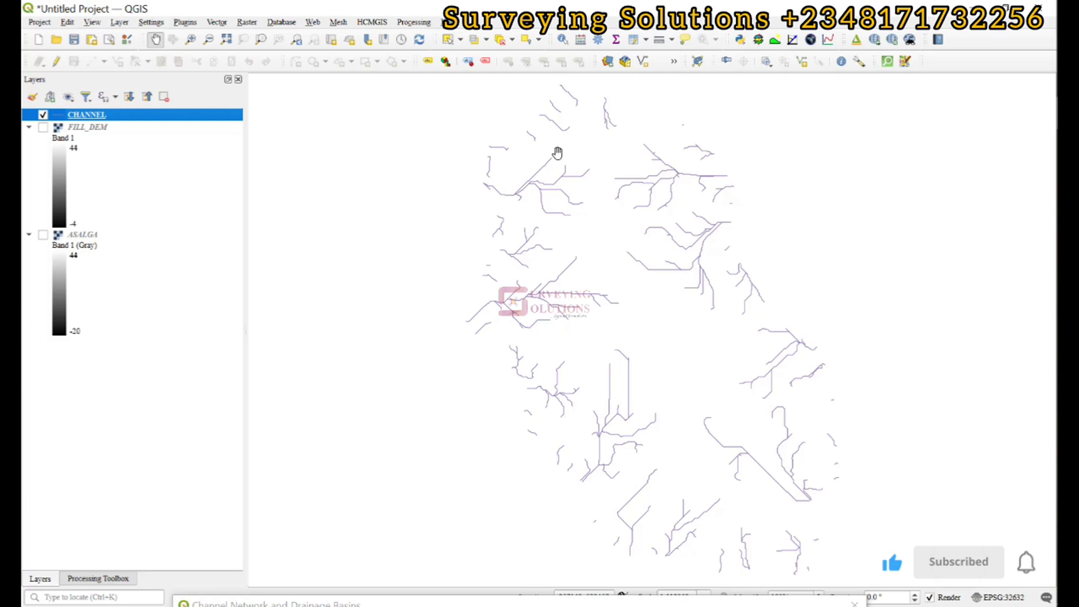
pyautogui.click(80, 583)
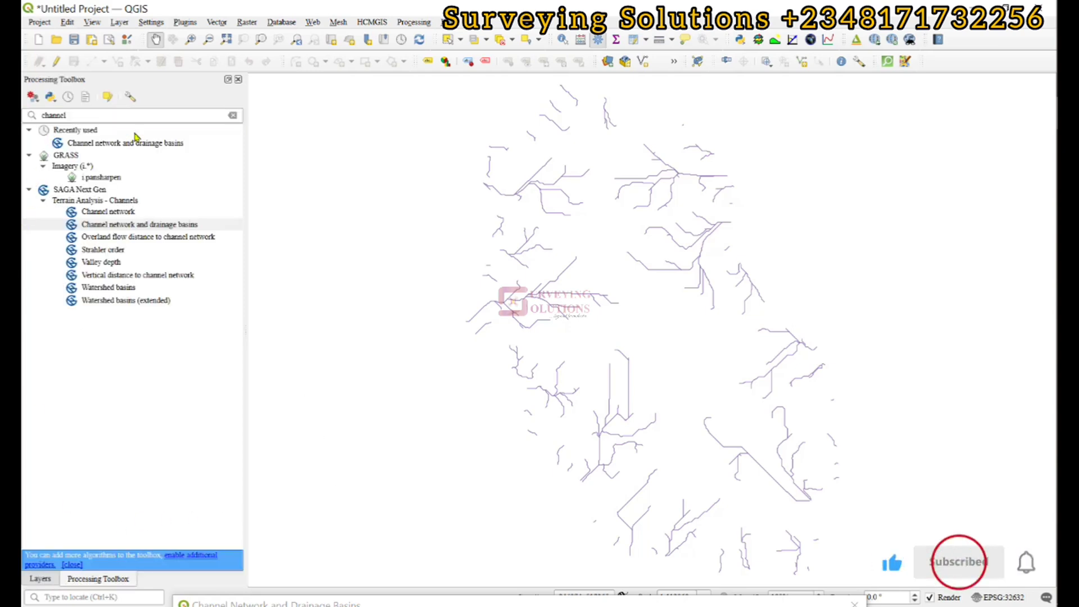
pyautogui.click(232, 116)
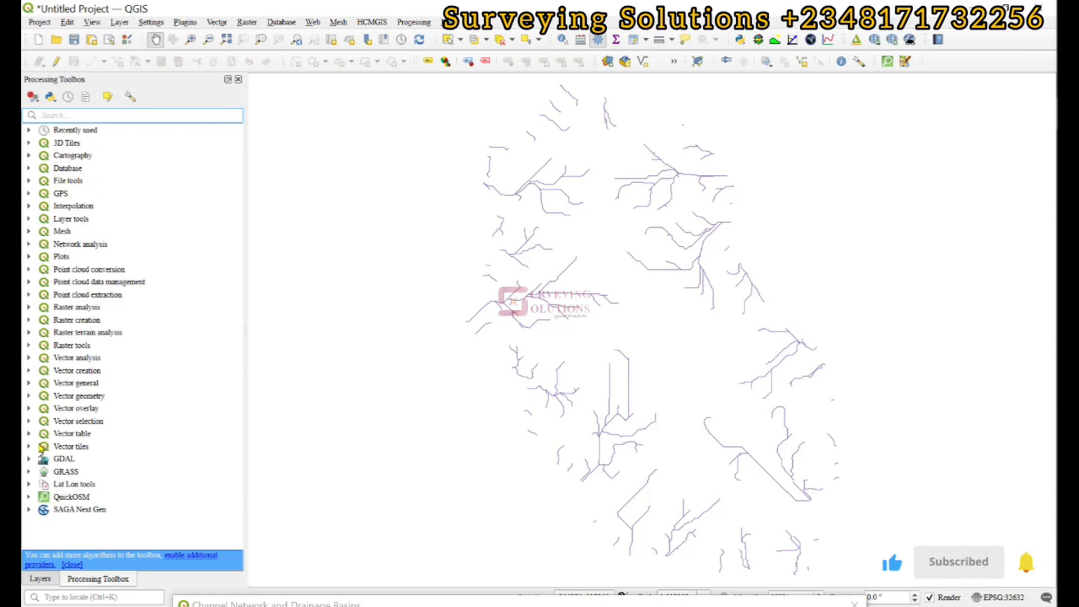
pyautogui.click(28, 509)
pyautogui.scroll(-8, 69, 481)
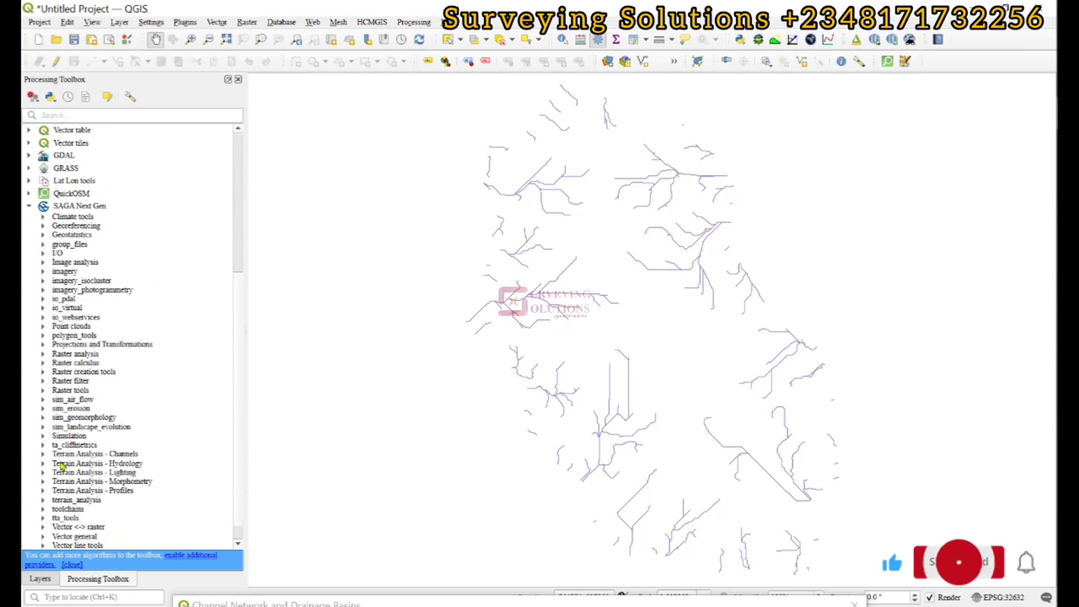
pyautogui.scroll(-1, 62, 467)
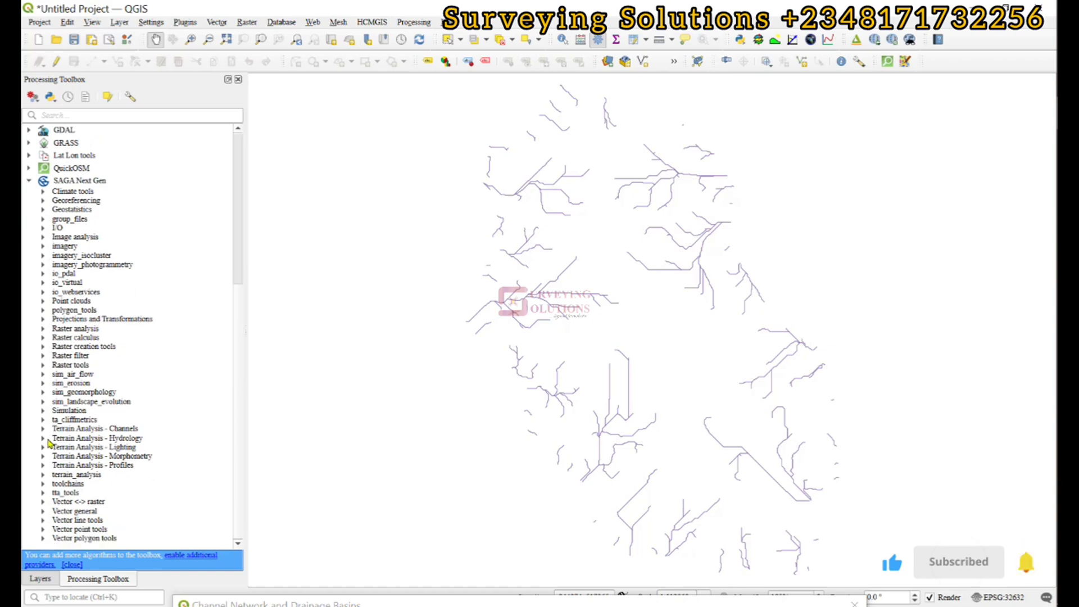
# Open the vector Buffer geoprocessing tool as a batch process, with the layer list back in view.
pyautogui.click(216, 22)
pyautogui.moveTo(264, 77)
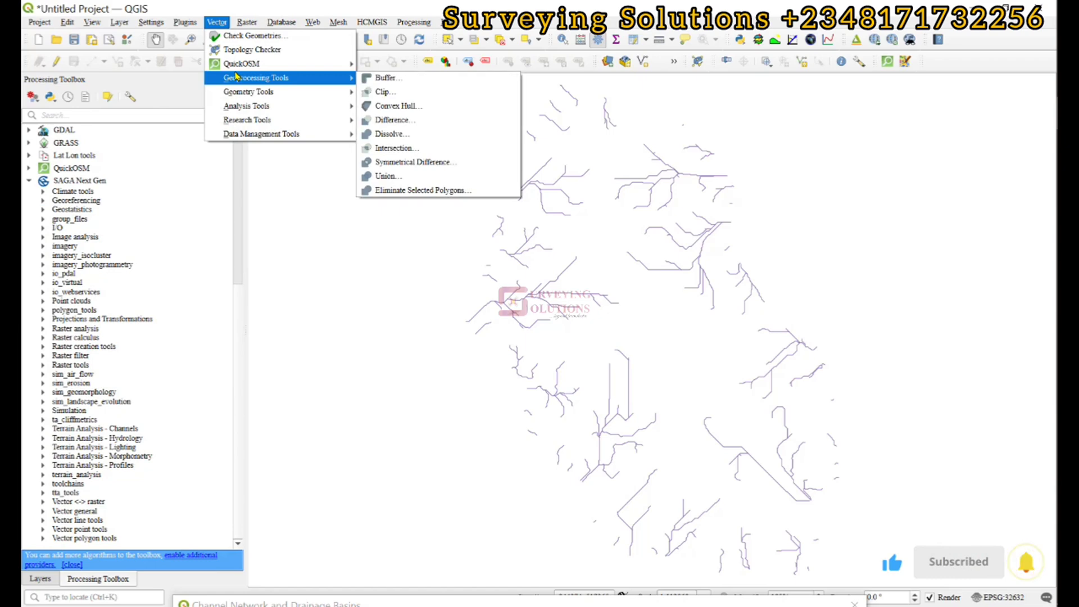
pyautogui.click(386, 78)
pyautogui.click(35, 579)
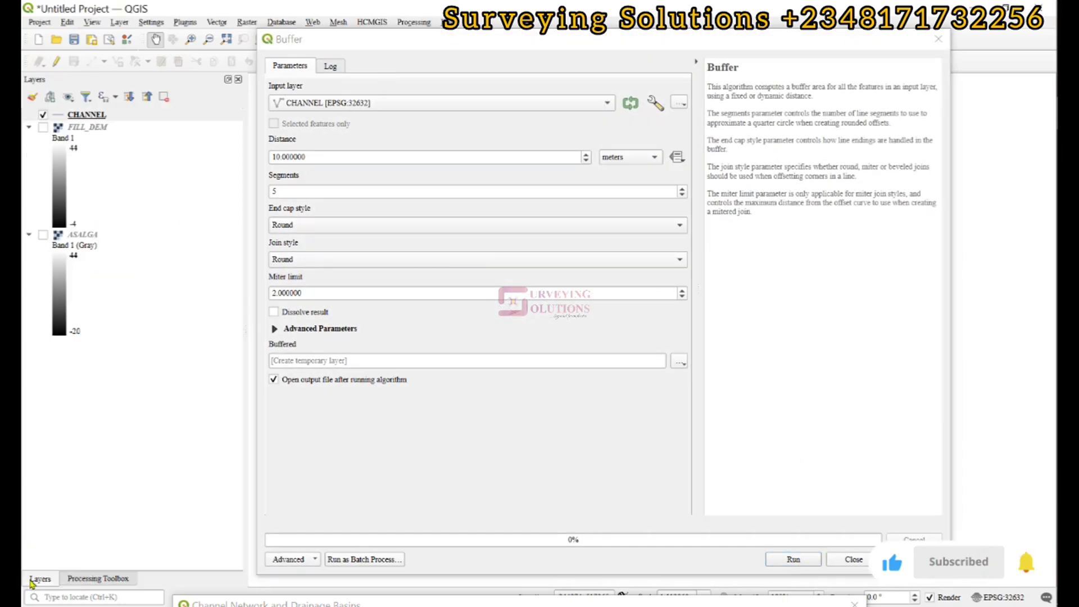
pyautogui.click(364, 560)
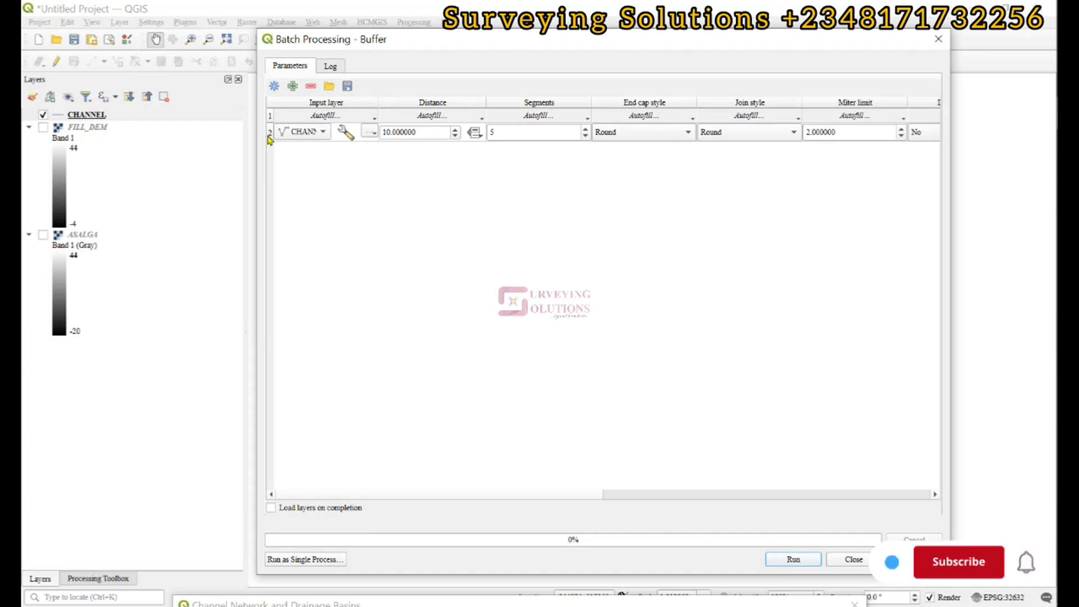
pyautogui.click(304, 560)
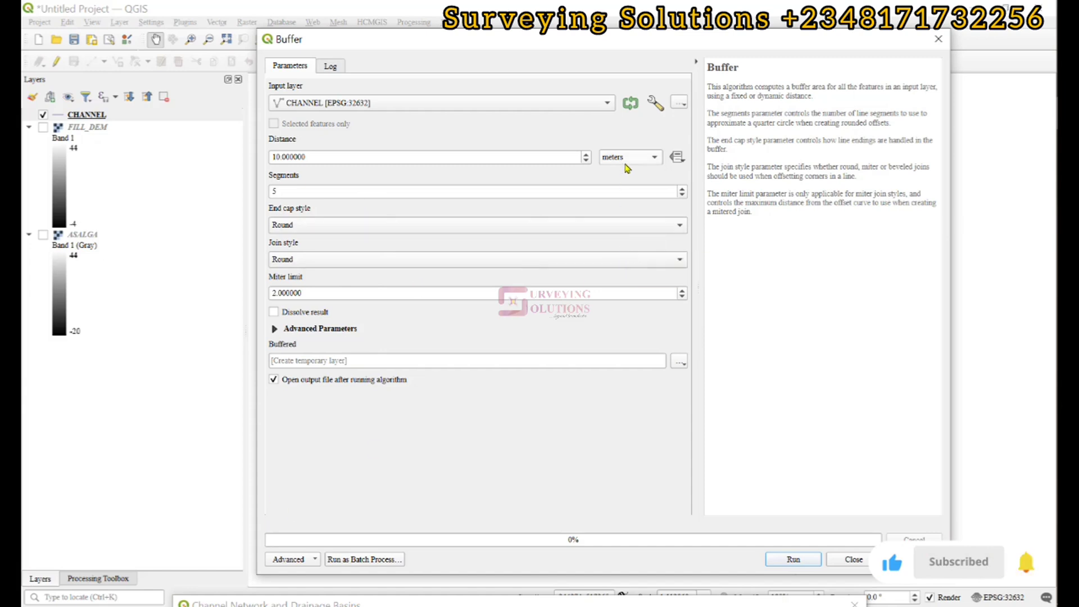
pyautogui.click(366, 561)
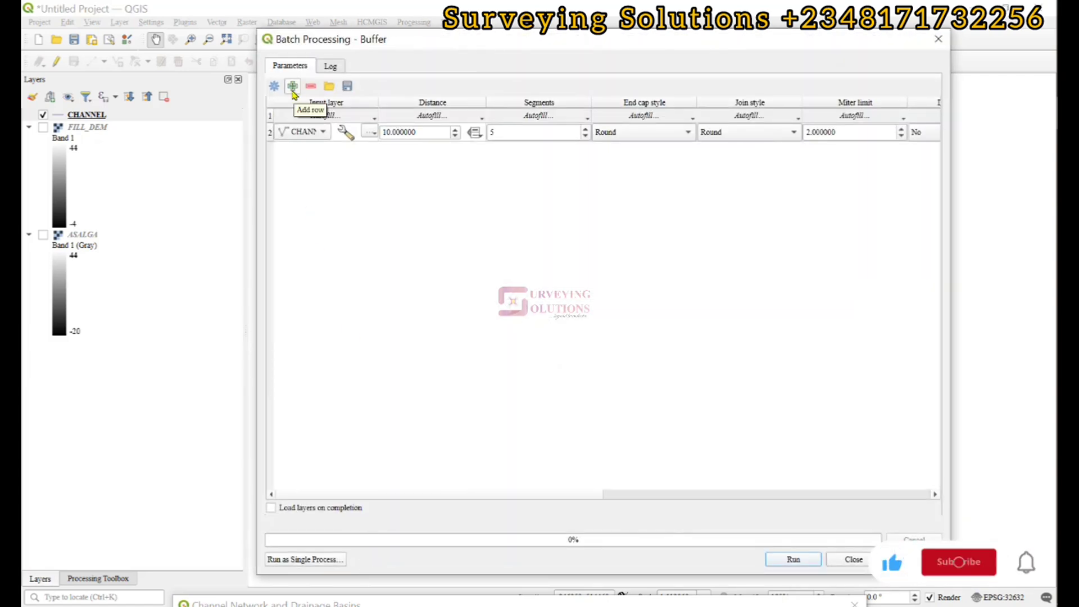
# Add four more rows to the Buffer batch for the CHANNEL layer.
pyautogui.click(292, 87)
pyautogui.click(292, 87)
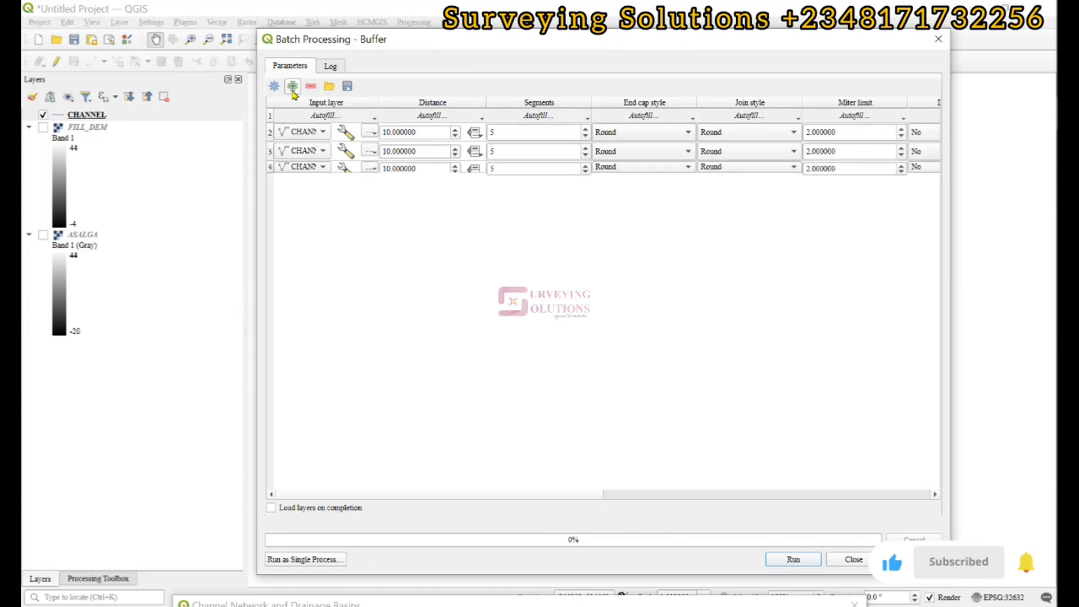
pyautogui.click(293, 87)
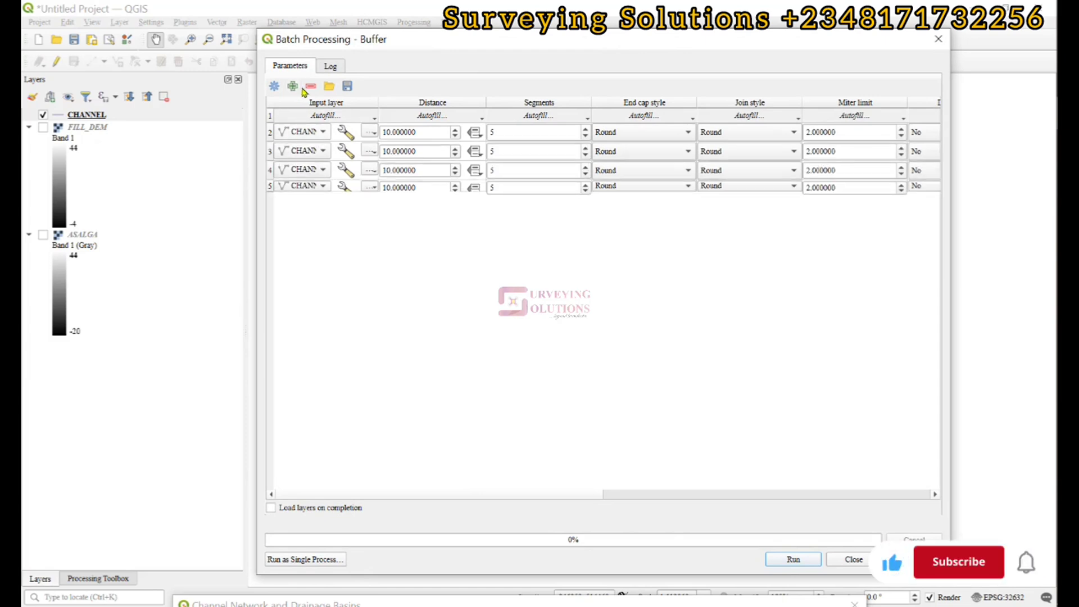
pyautogui.click(293, 86)
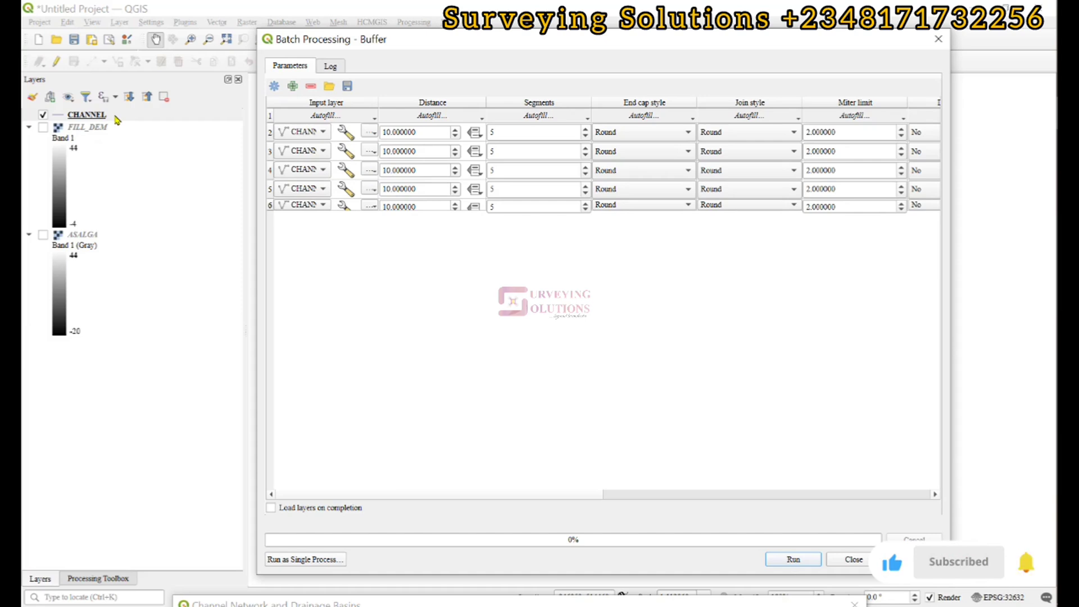
# Set the buffer distances of the five batch rows to 100, 200, 300, 400 and 500 in order.
pyautogui.click(420, 136)
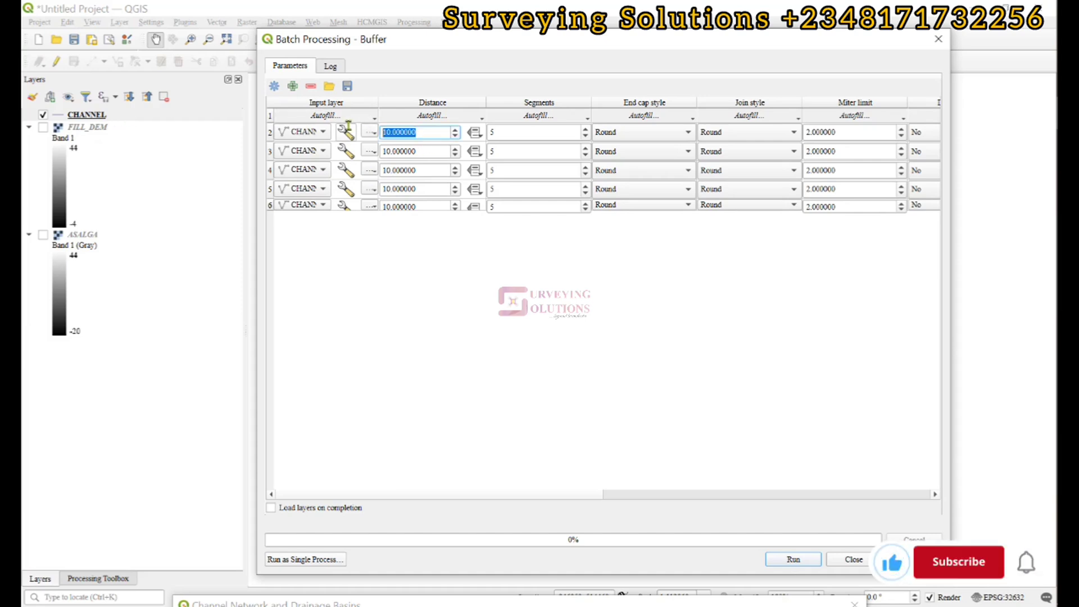
pyautogui.write('100')
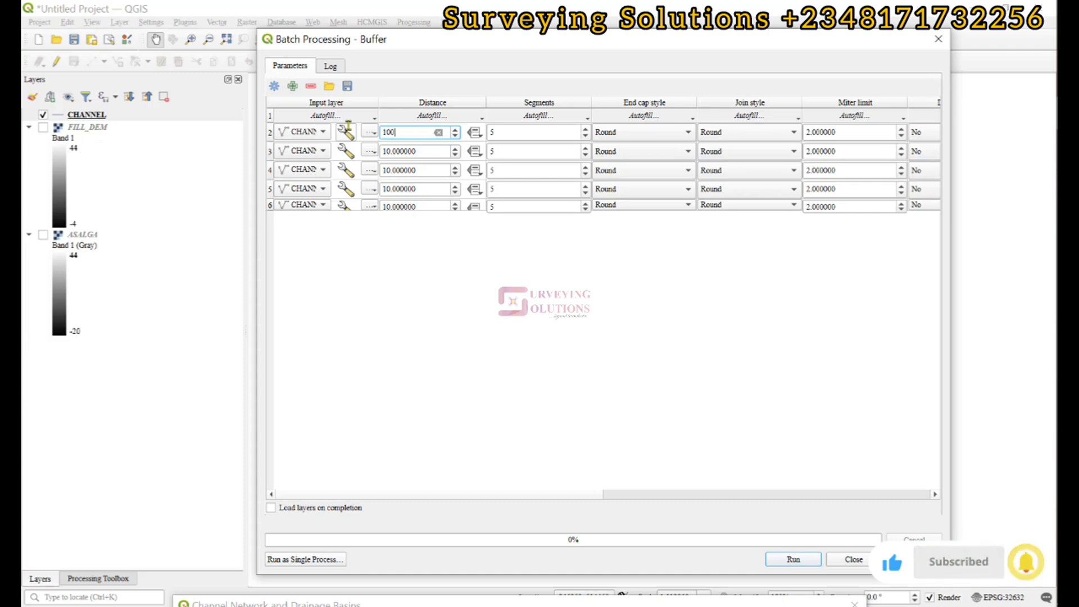
pyautogui.click(413, 149)
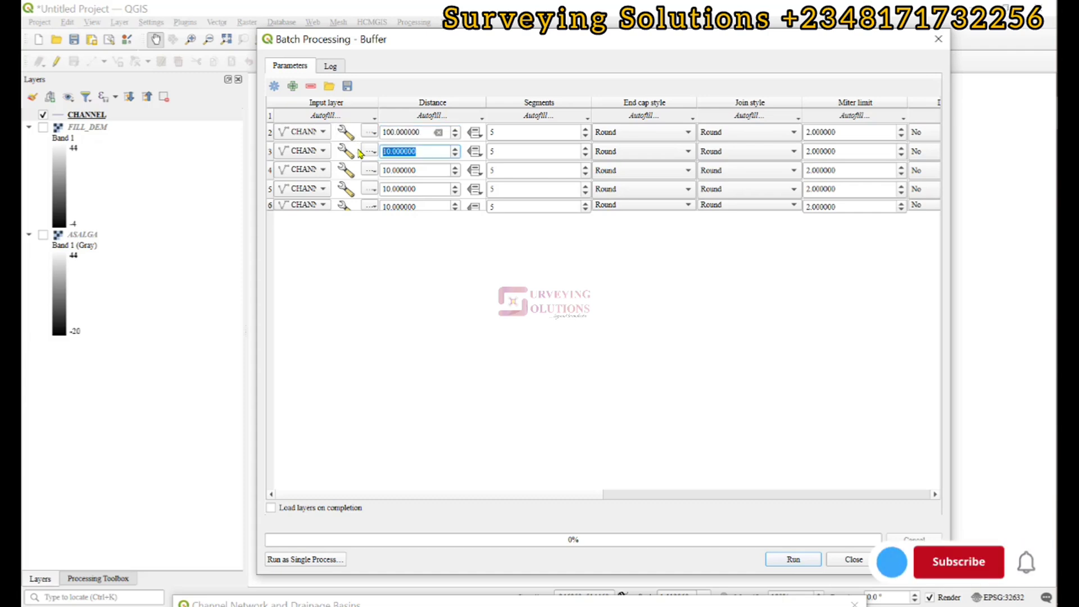
pyautogui.write('200')
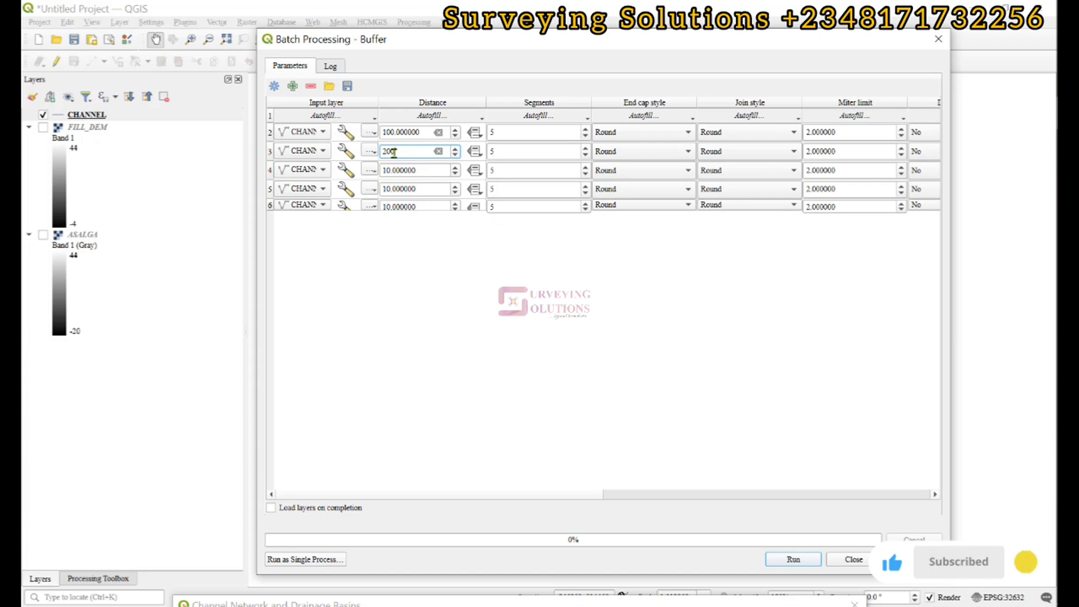
pyautogui.click(413, 170)
pyautogui.write('300')
pyautogui.click(367, 189)
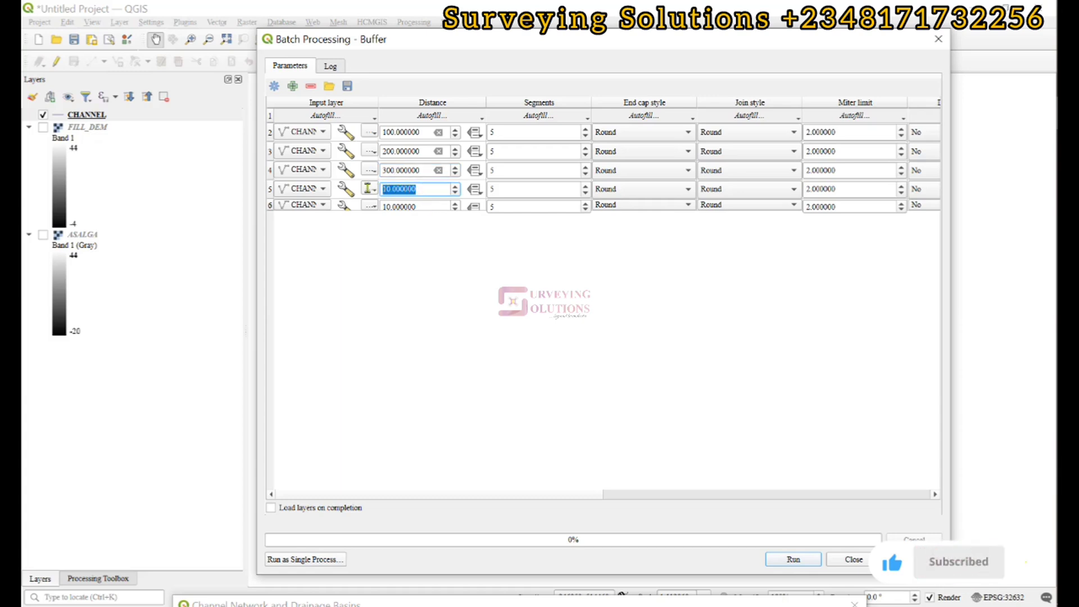
pyautogui.write('400')
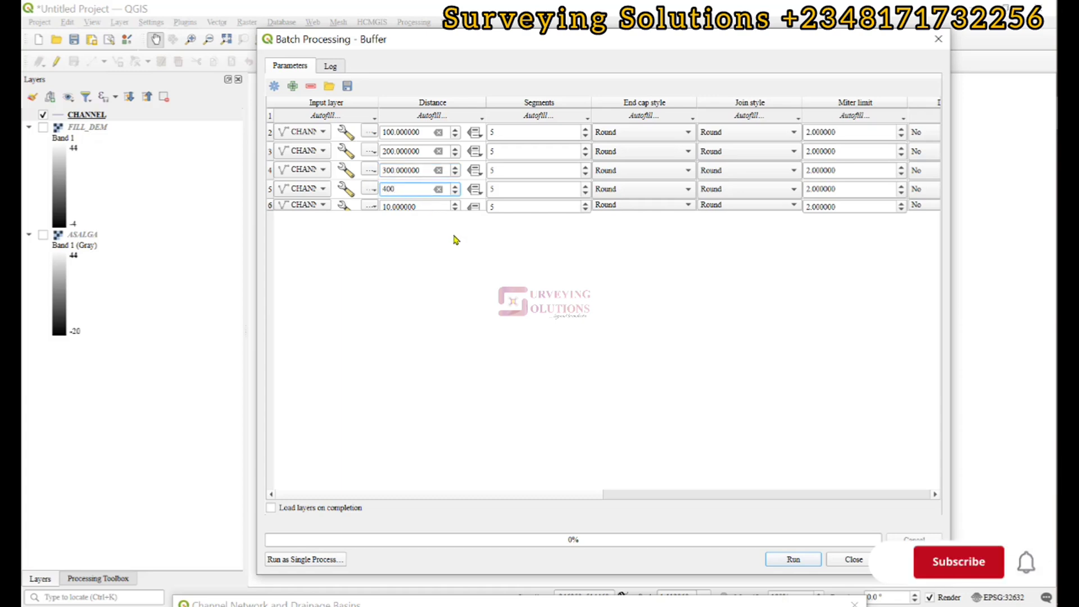
pyautogui.click(362, 207)
pyautogui.write('500')
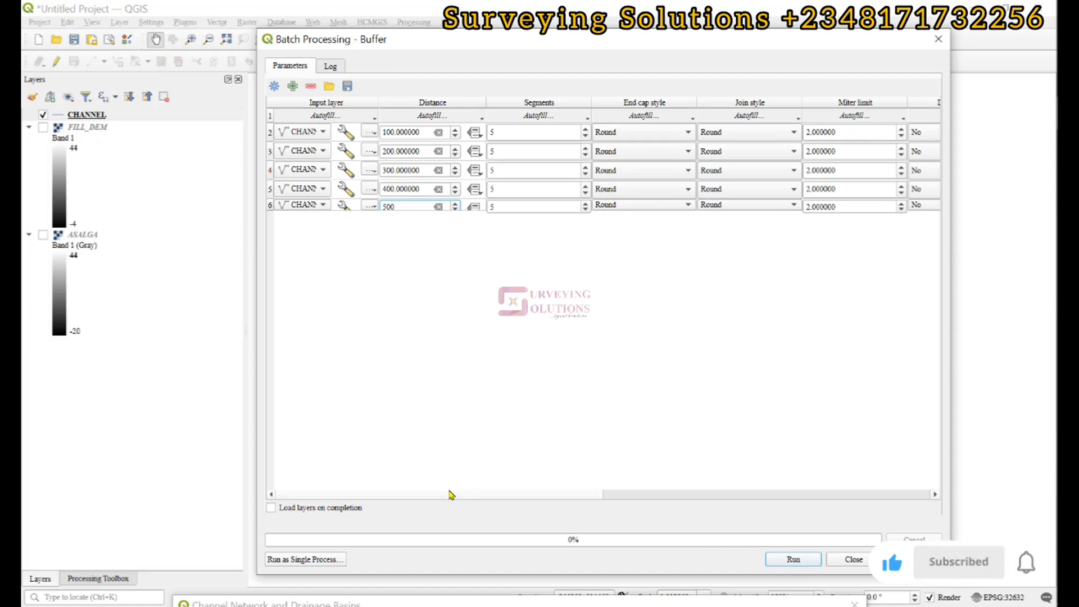
# Set Dissolve result to Yes for all five rows of the Buffer batch.
pyautogui.moveTo(470, 496); pyautogui.dragTo(680, 500)
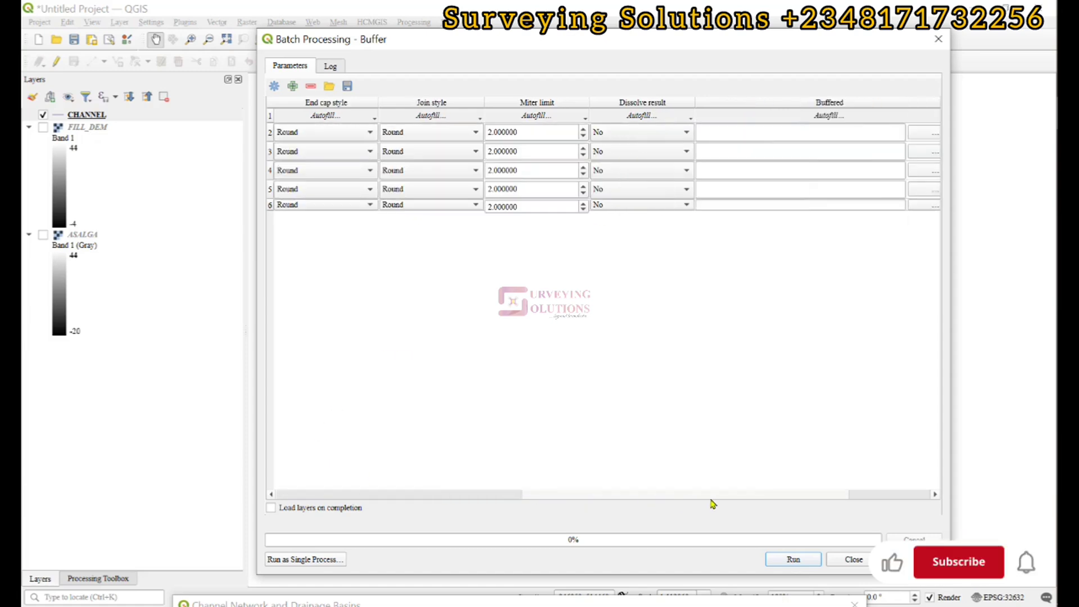
pyautogui.click(623, 134)
pyautogui.click(627, 118)
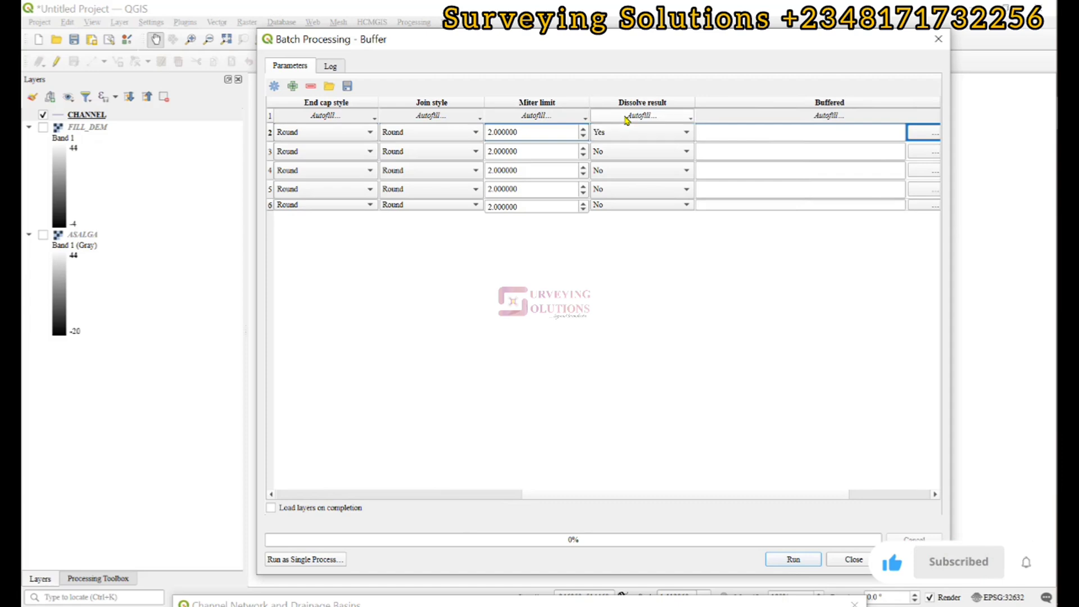
pyautogui.click(622, 153)
pyautogui.click(624, 140)
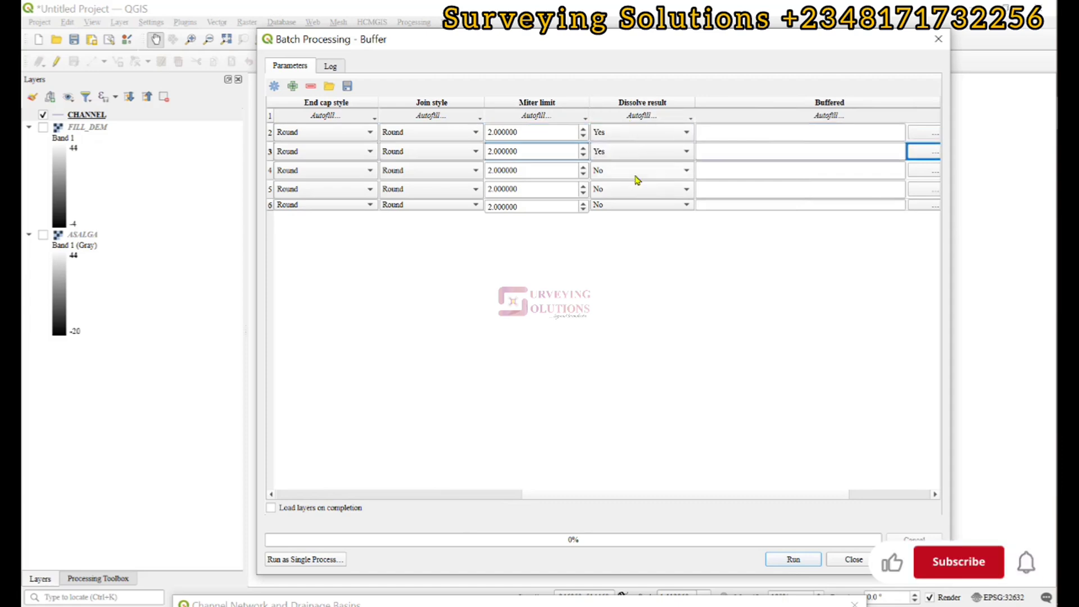
pyautogui.click(637, 171)
pyautogui.click(636, 158)
pyautogui.scroll(2, 636, 190)
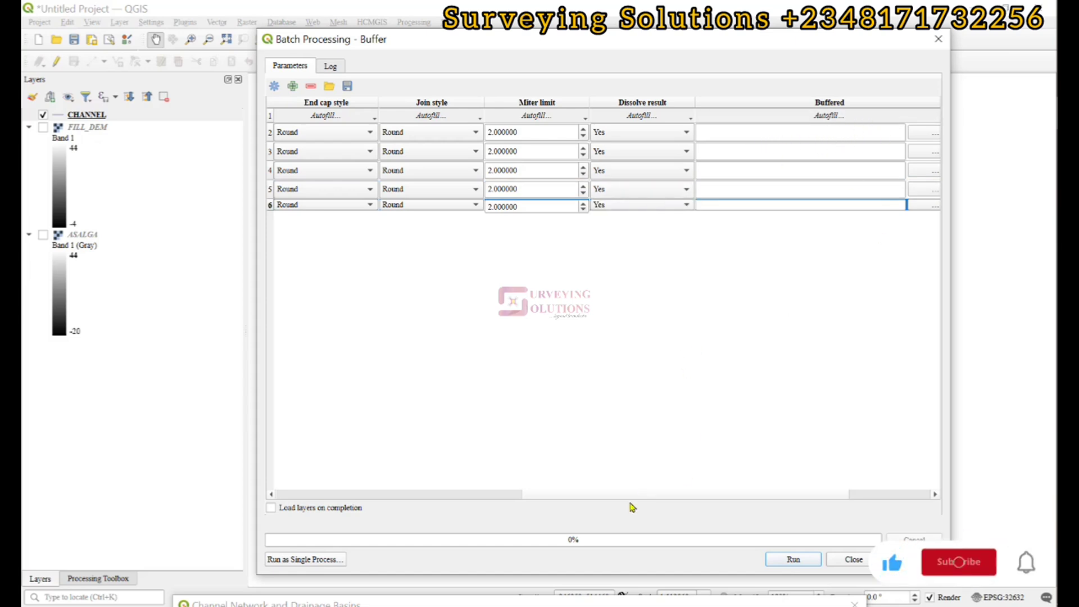
# Set the Buffer batch output to SHP files named BUFFERED_ in the SS folder.
pyautogui.moveTo(643, 494); pyautogui.dragTo(684, 511)
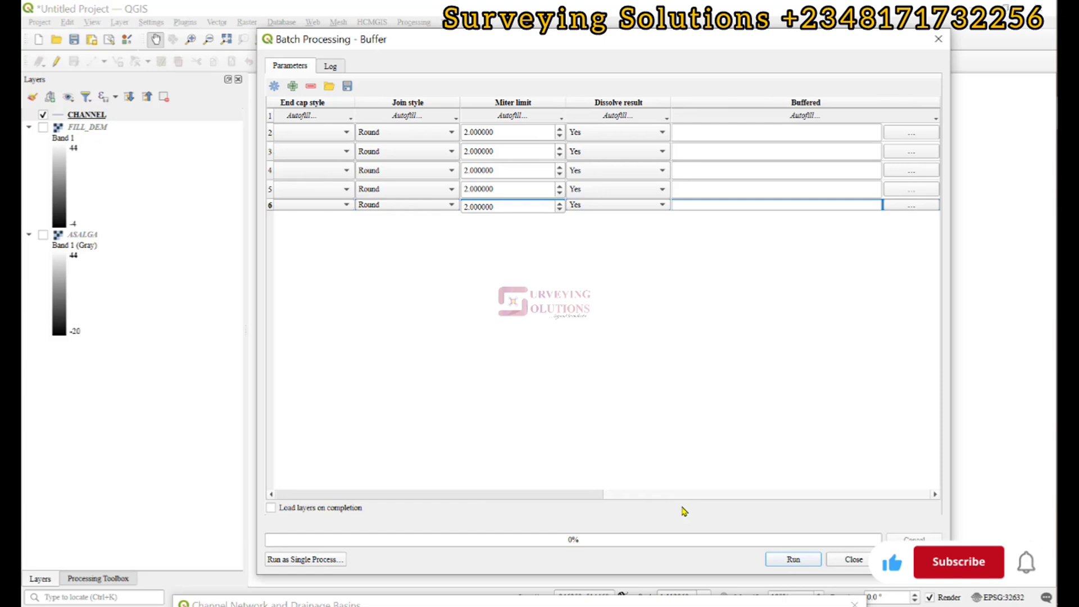
pyautogui.click(911, 132)
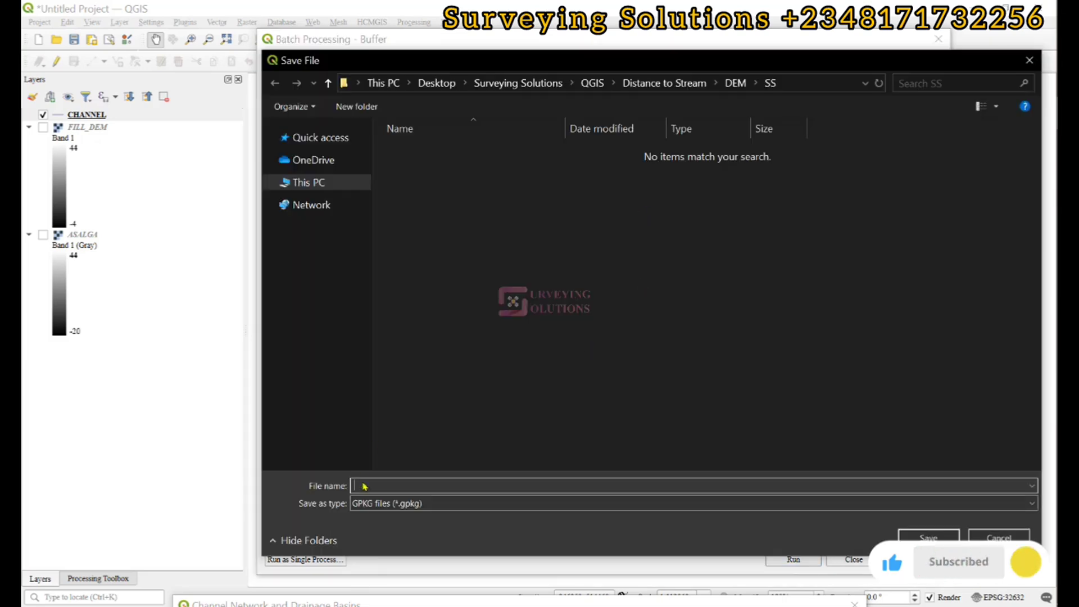
pyautogui.click(388, 504)
pyautogui.click(391, 179)
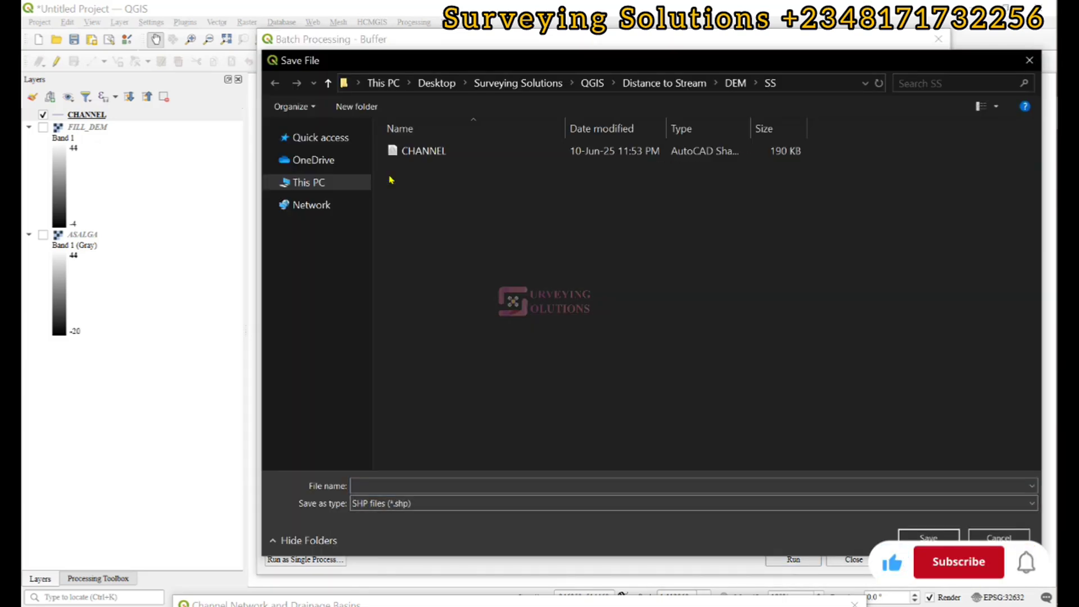
pyautogui.click(381, 487)
pyautogui.write('BUFFERED_')
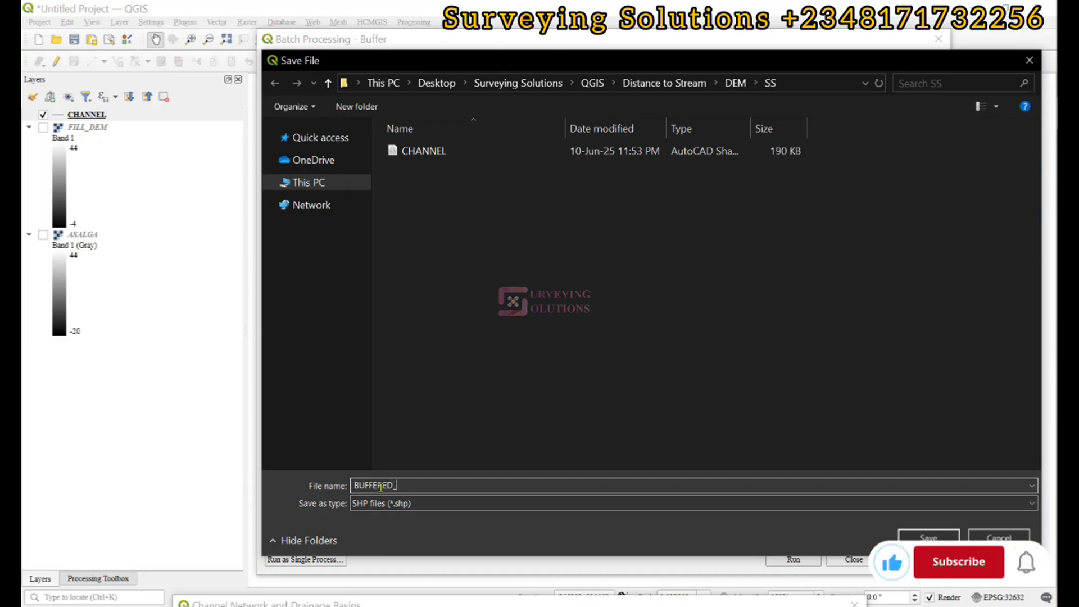
pyautogui.click(928, 537)
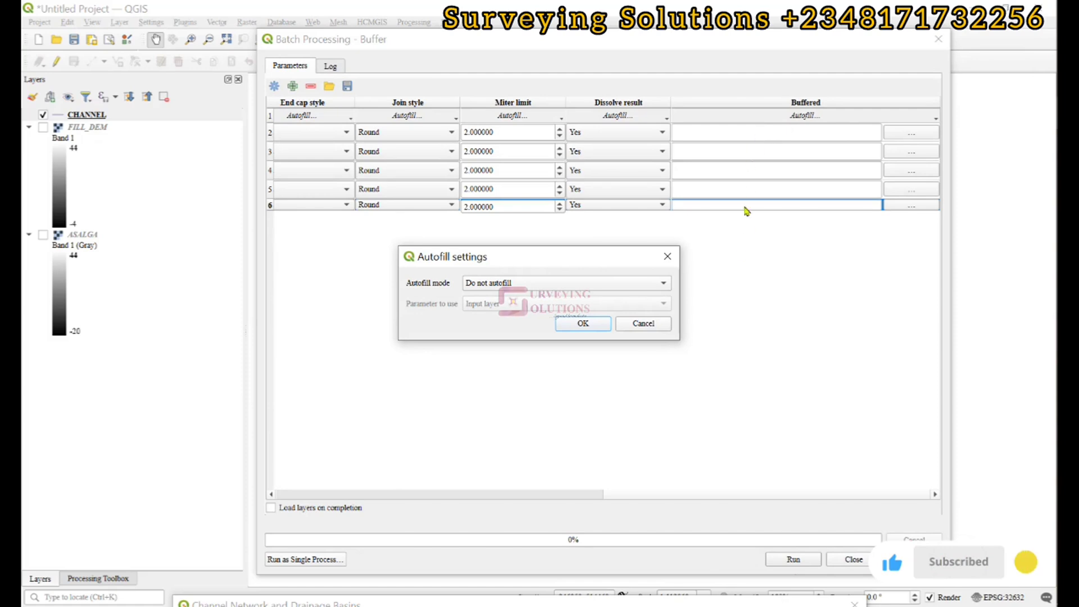
# Autofill the batch output names with numbers and run the Buffer batch with the layers loaded on completion.
pyautogui.click(535, 285)
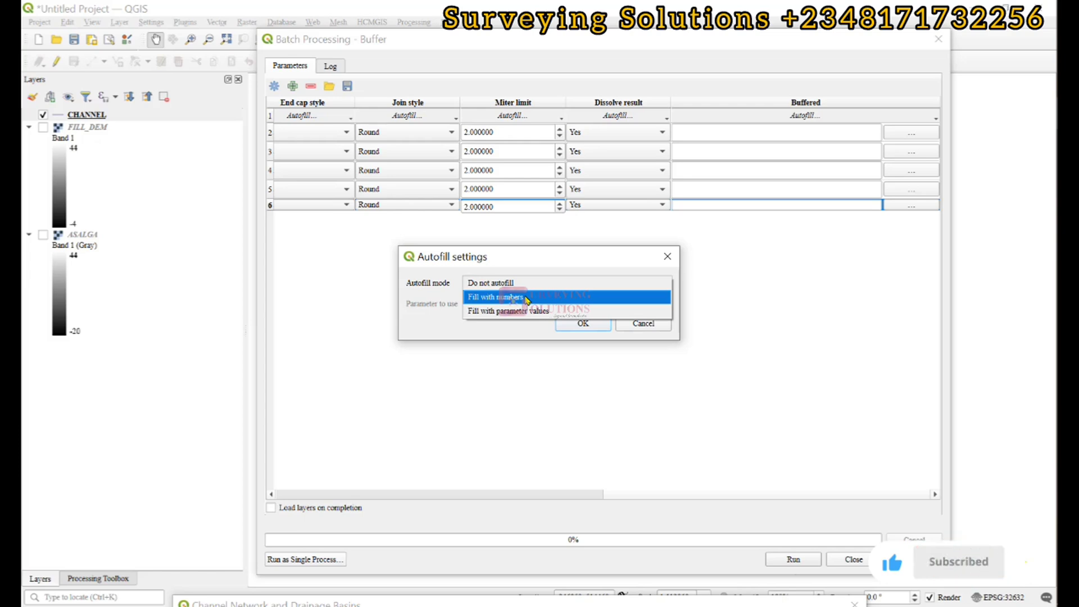
pyautogui.click(531, 299)
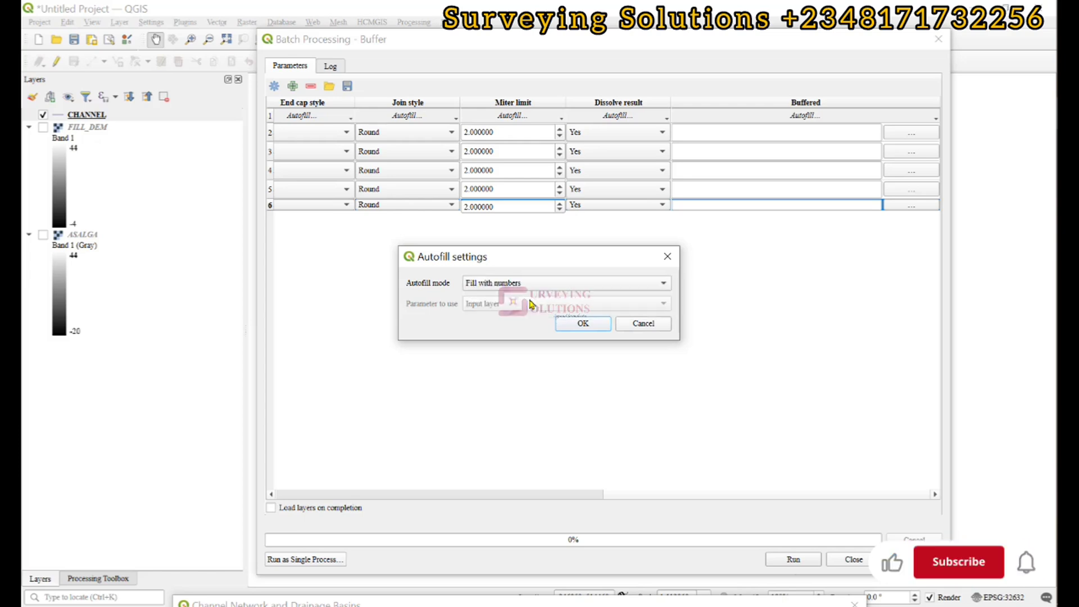
pyautogui.click(590, 324)
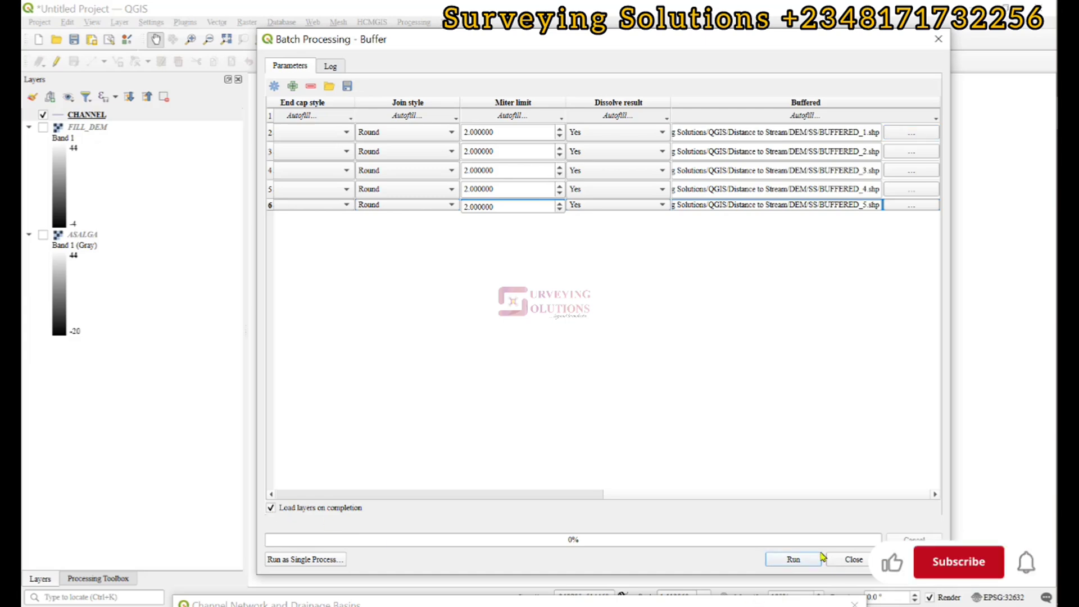
pyautogui.click(793, 559)
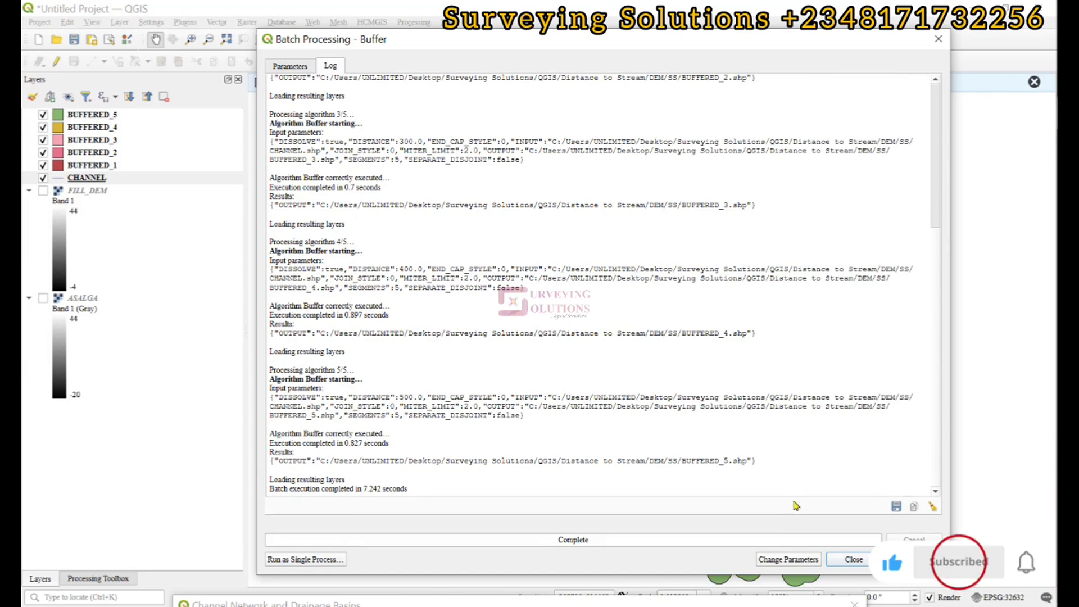
pyautogui.click(853, 560)
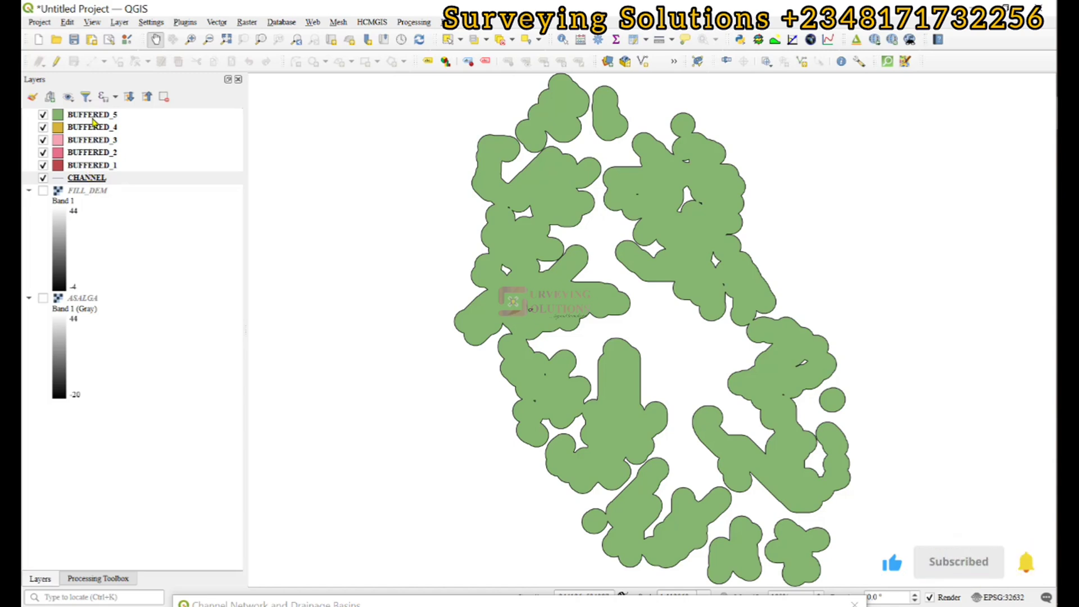
# Reorder the buffer layers so they run from BUFFERED_1 on top down to BUFFERED_5.
pyautogui.moveTo(93, 166); pyautogui.dragTo(101, 118)
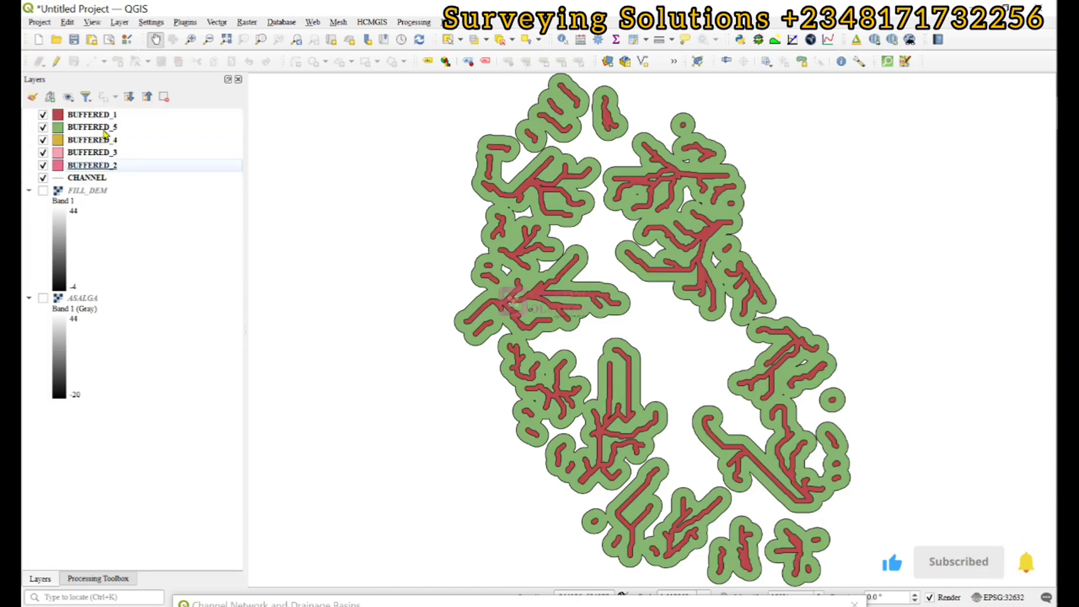
pyautogui.moveTo(96, 168); pyautogui.dragTo(95, 128)
pyautogui.moveTo(94, 165)
pyautogui.mouseDown()
pyautogui.moveTo(98, 140)
pyautogui.moveTo(98, 164)
pyautogui.moveTo(100, 151)
pyautogui.mouseUp()
pyautogui.click(97, 167)
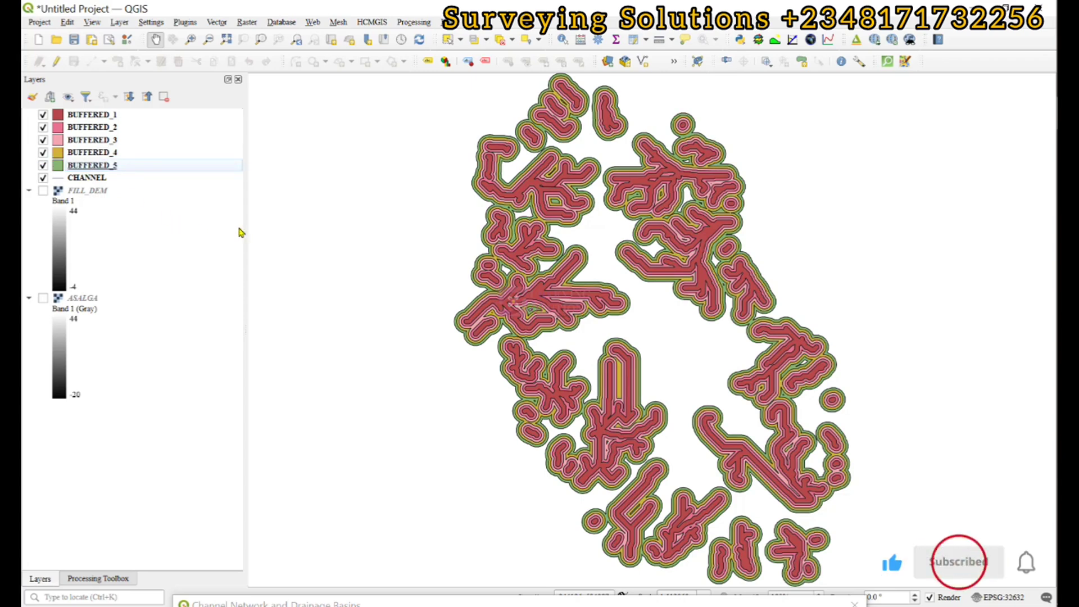
# Move the CHANNEL layer above all the buffer layers in the layer order.
pyautogui.click(85, 179)
pyautogui.rightClick(85, 178)
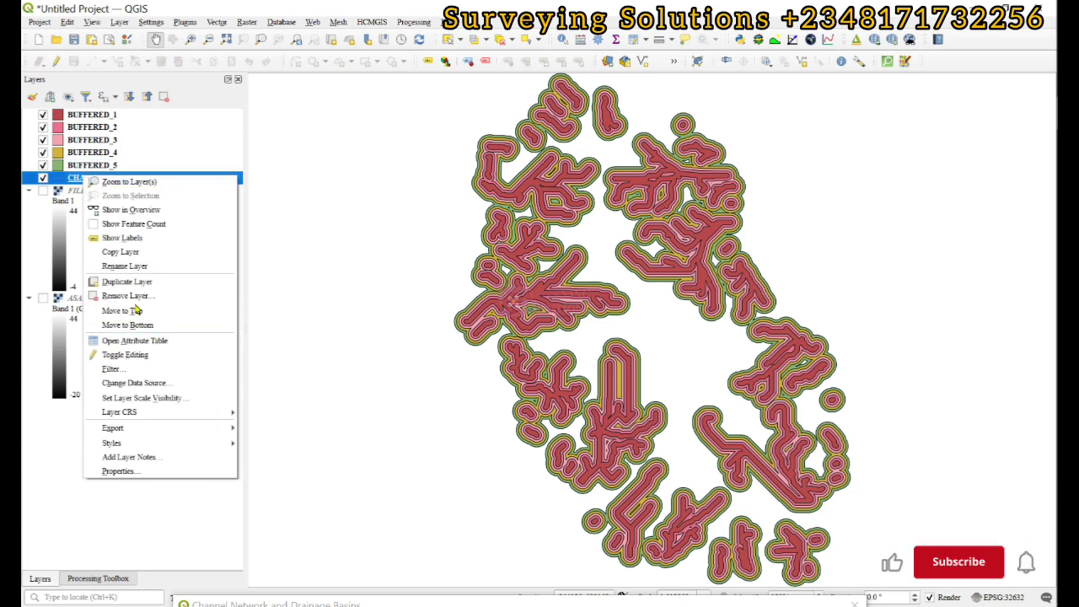
pyautogui.click(138, 311)
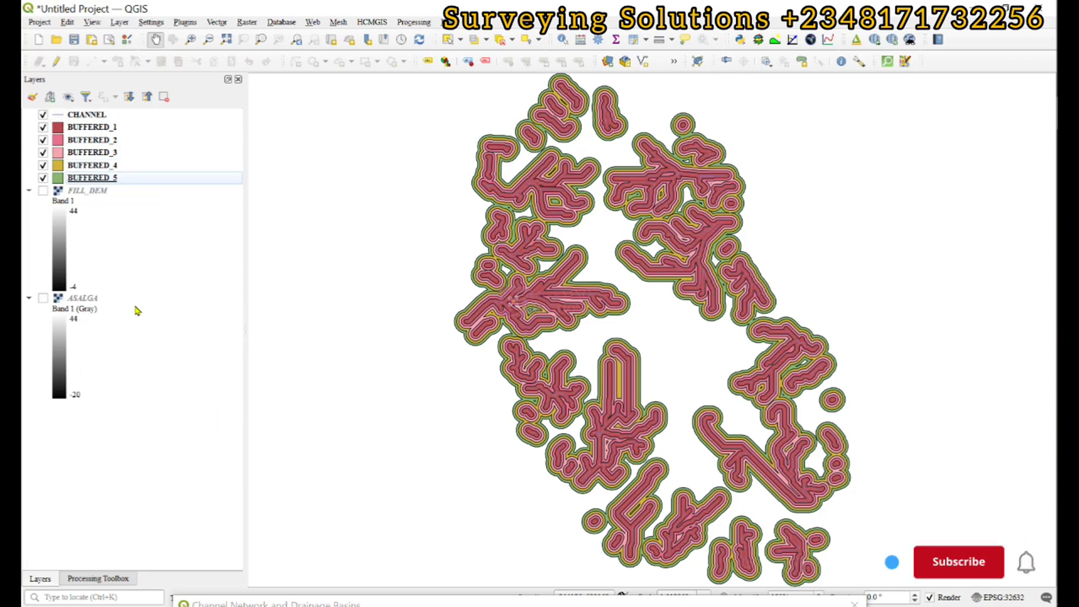
# Style the CHANNEL lines in black with a width of 0.5 mm.
pyautogui.click(61, 119)
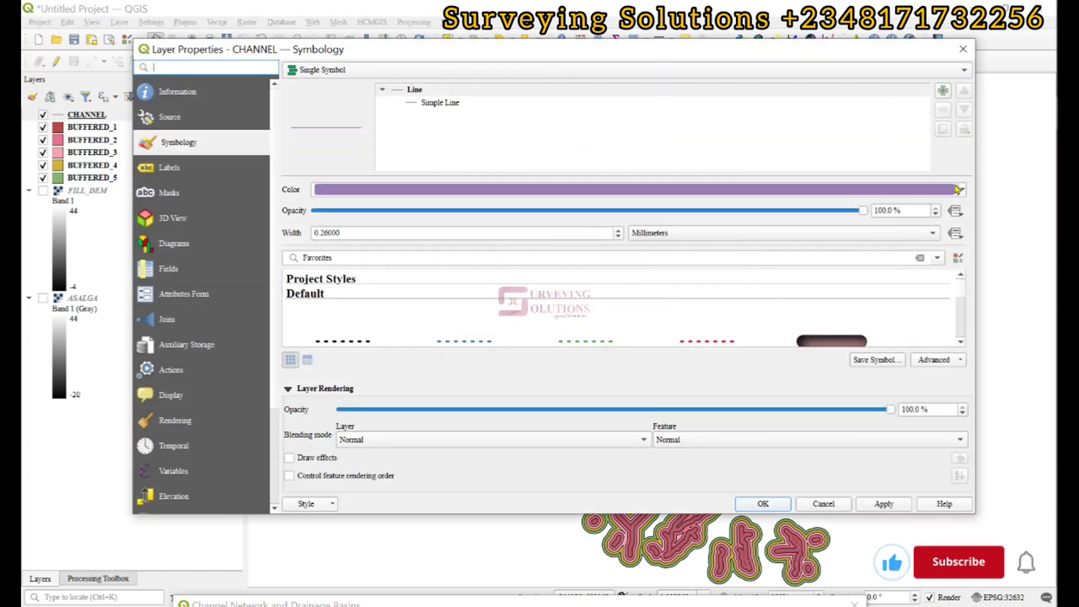
pyautogui.click(961, 189)
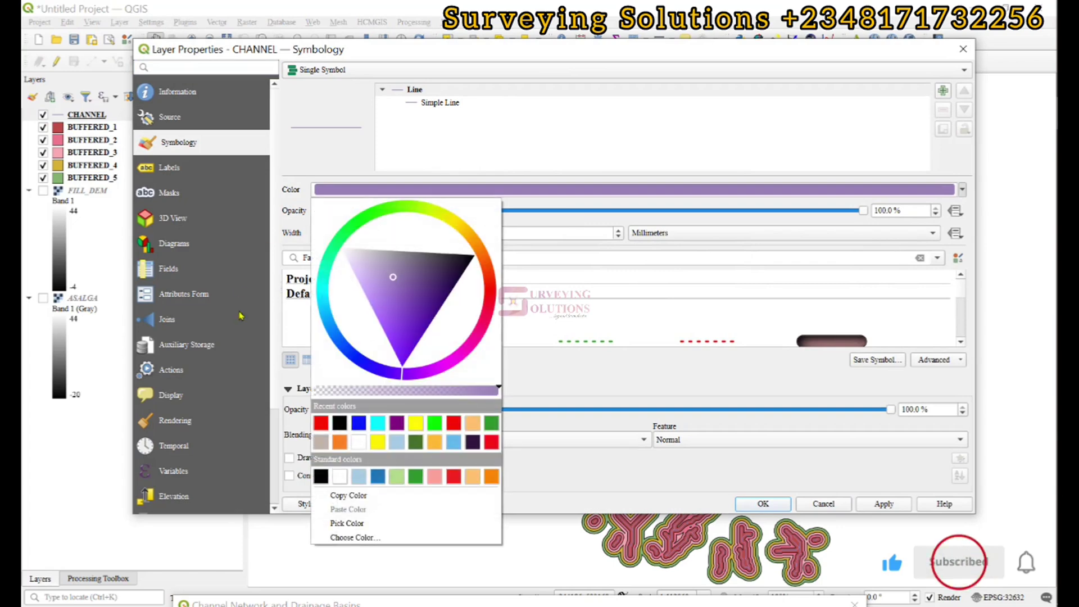
pyautogui.click(339, 423)
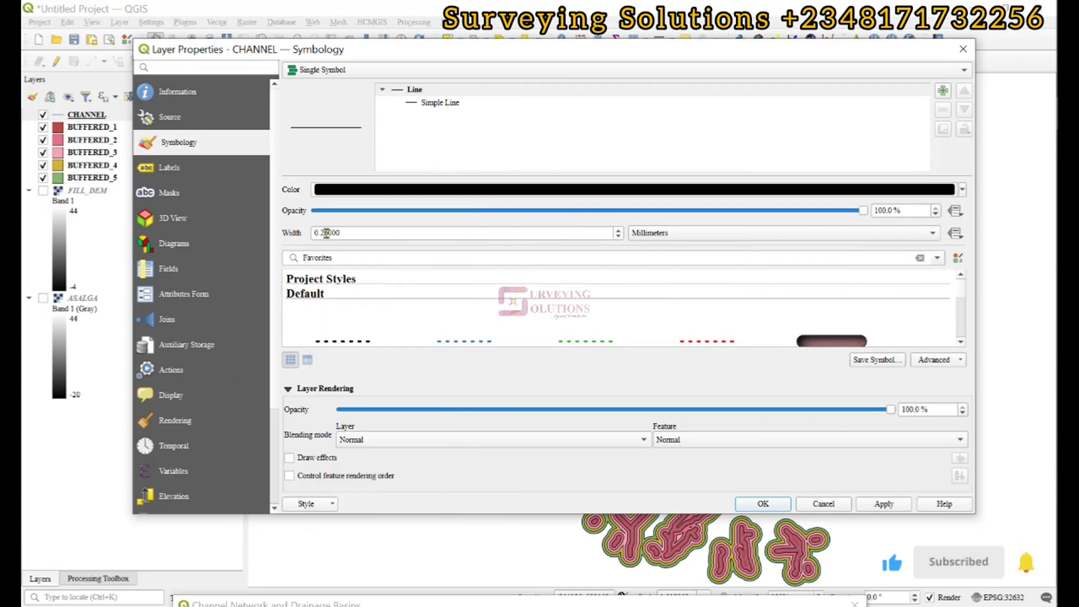
pyautogui.click(344, 235)
pyautogui.hotkey('ctrl', 'a')
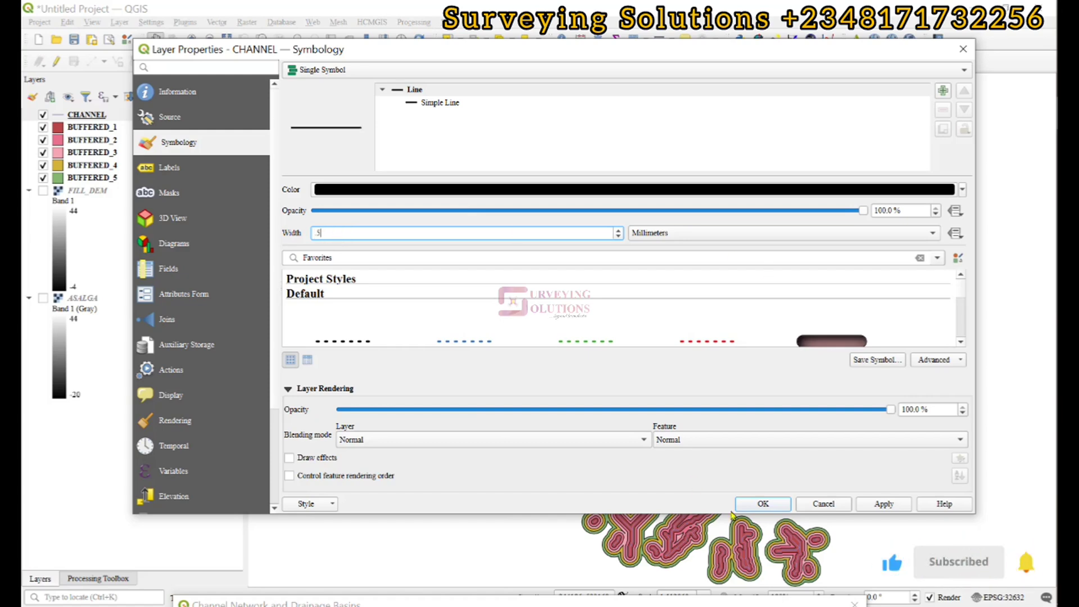
pyautogui.click(764, 504)
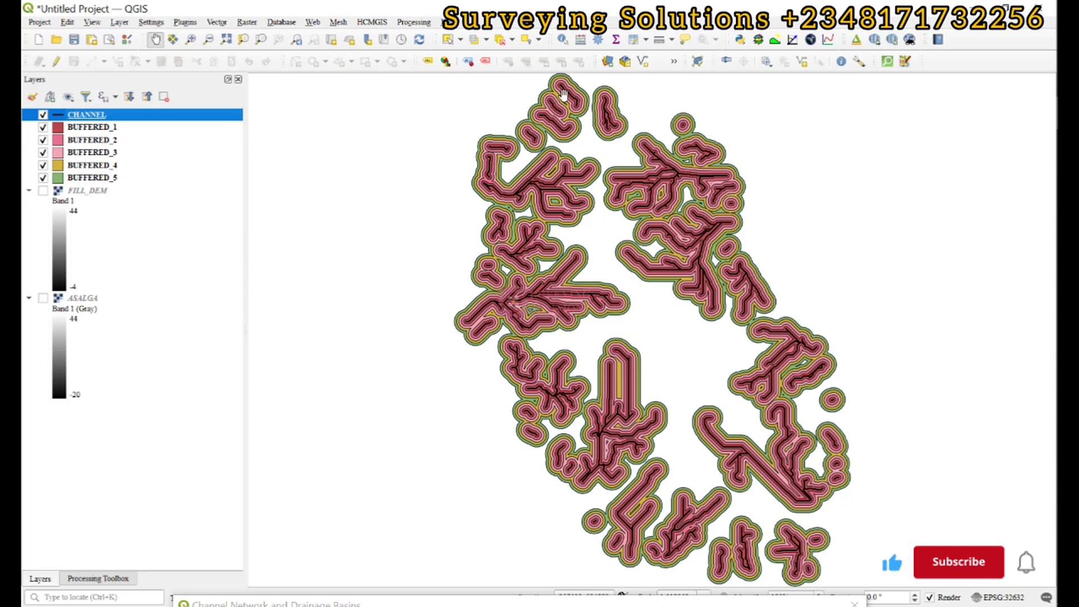
pyautogui.scroll(2, 566, 163)
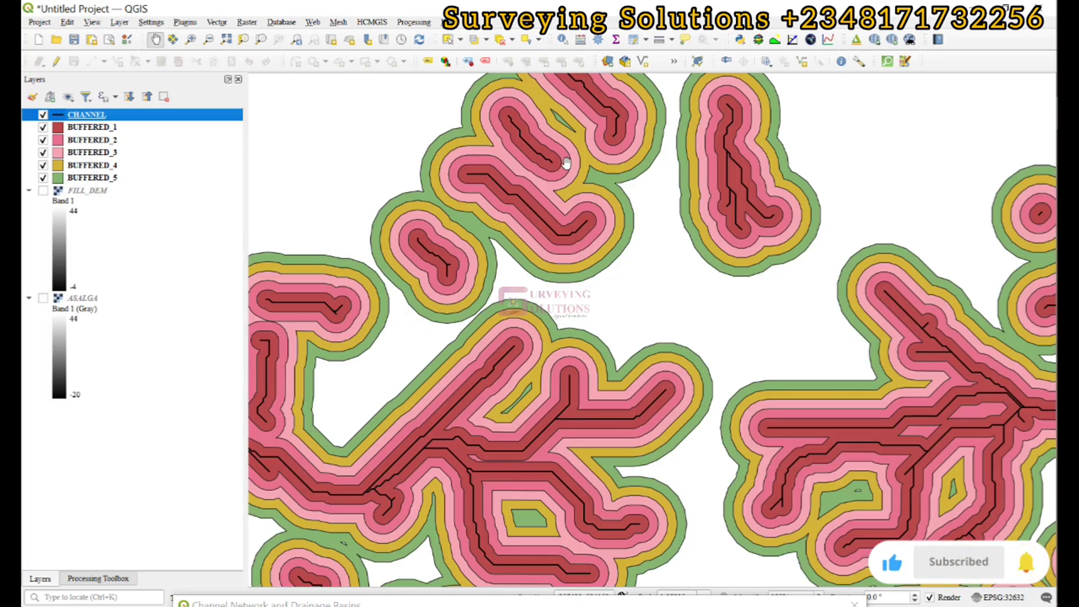
pyautogui.scroll(-2, 566, 163)
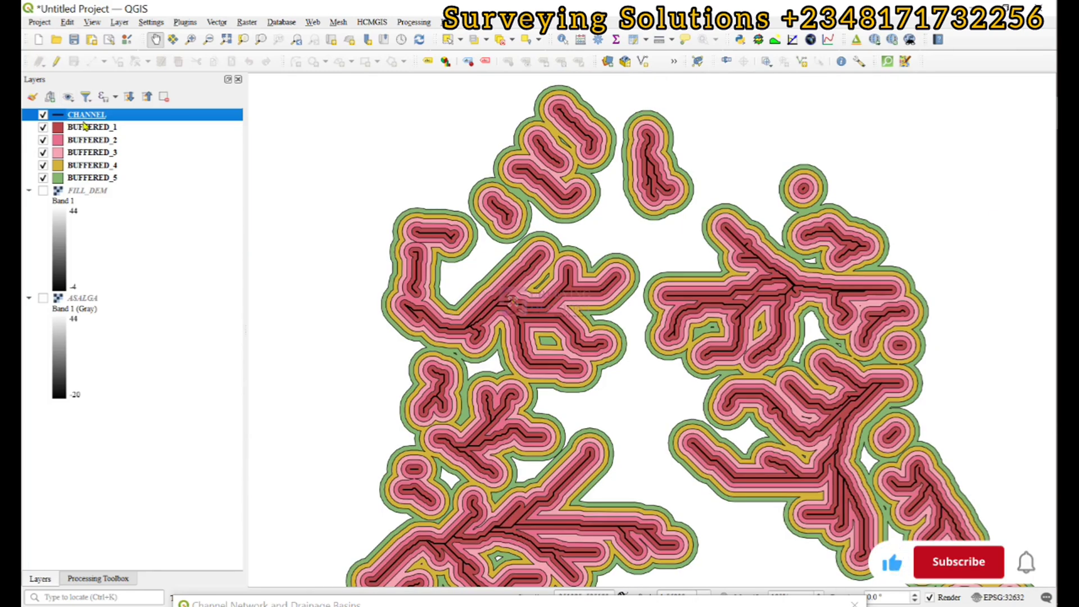